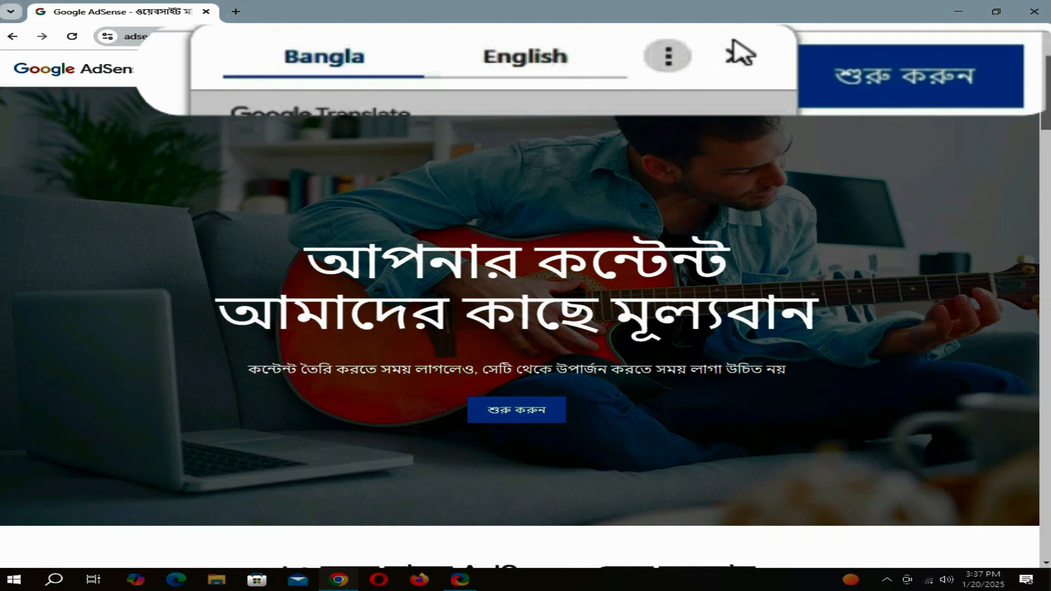
- Sign in to AdSense and open the settings management page of the payments info to reach the payments profile
click(750, 57)
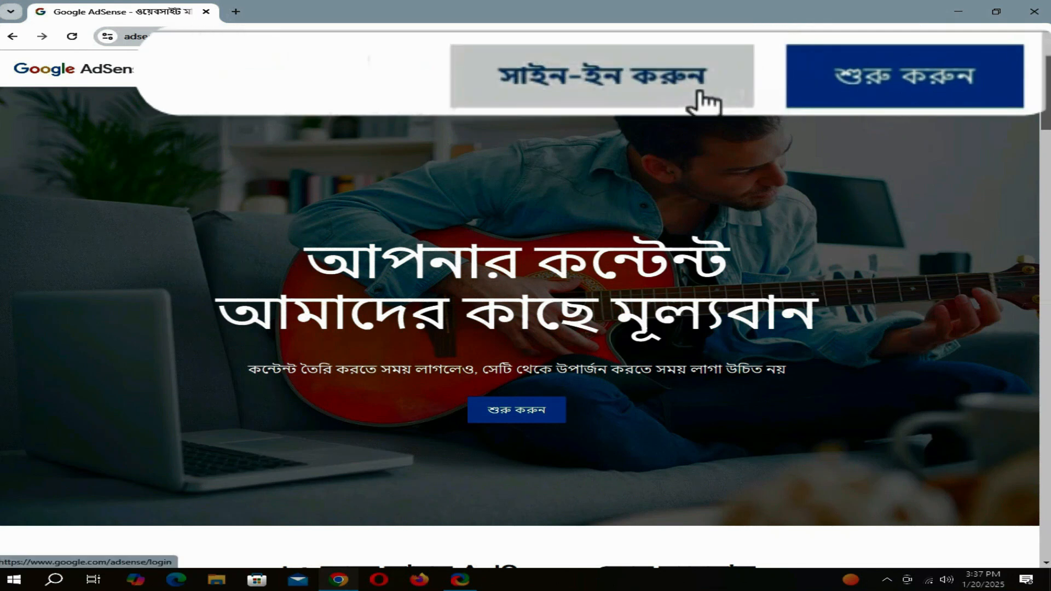
click(660, 82)
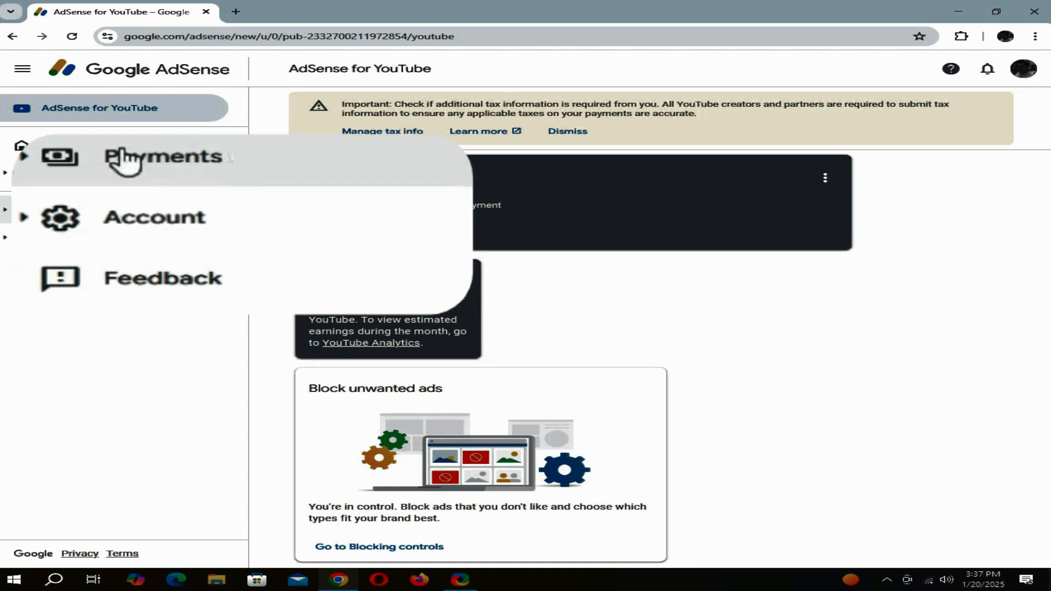
click(145, 173)
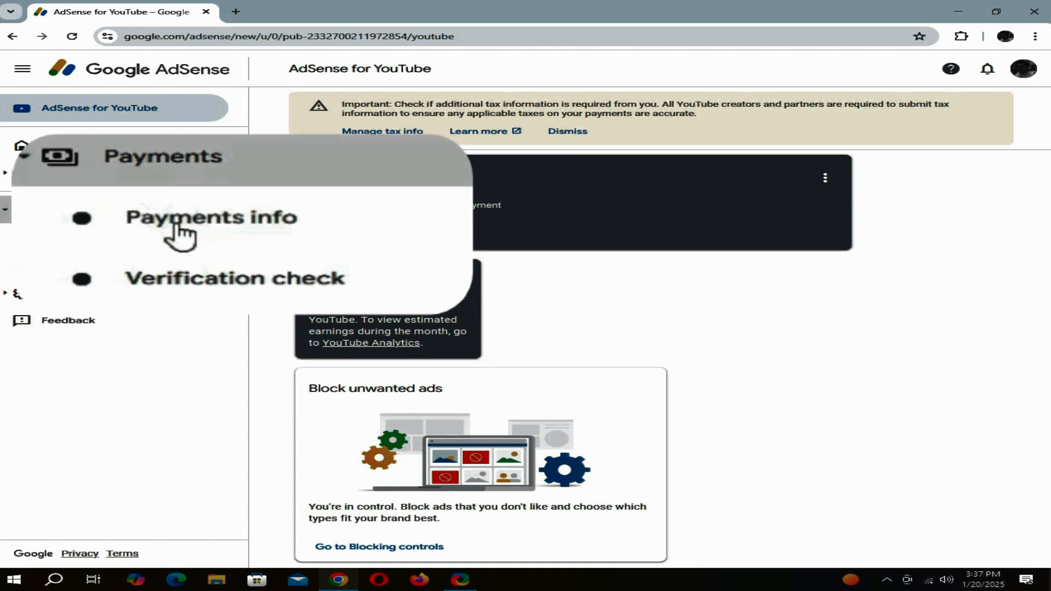
click(238, 236)
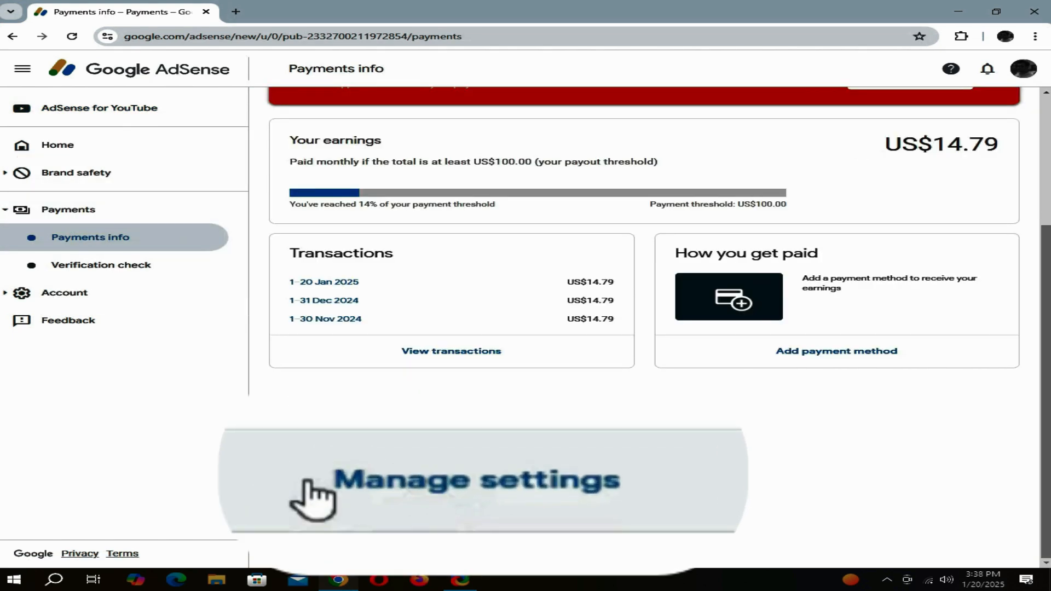
click(488, 502)
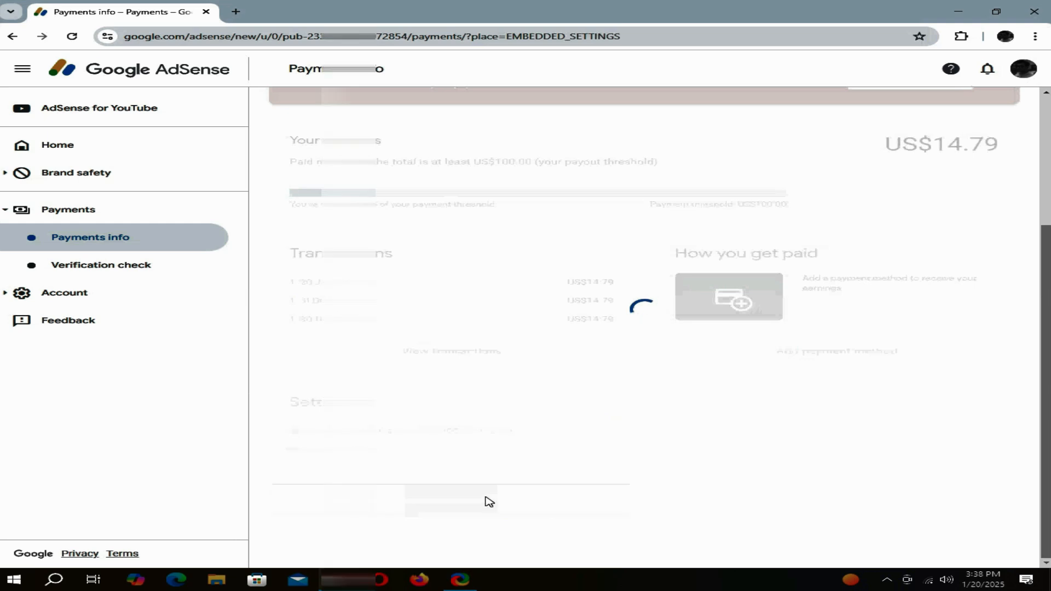
scroll(469, 375, down, 4)
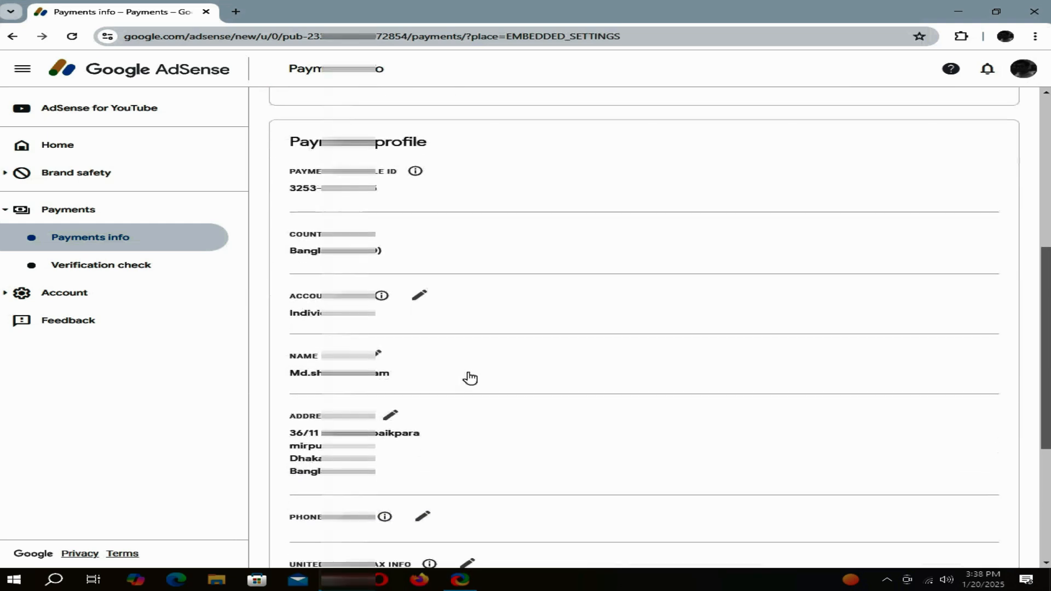
scroll(469, 376, down, 1)
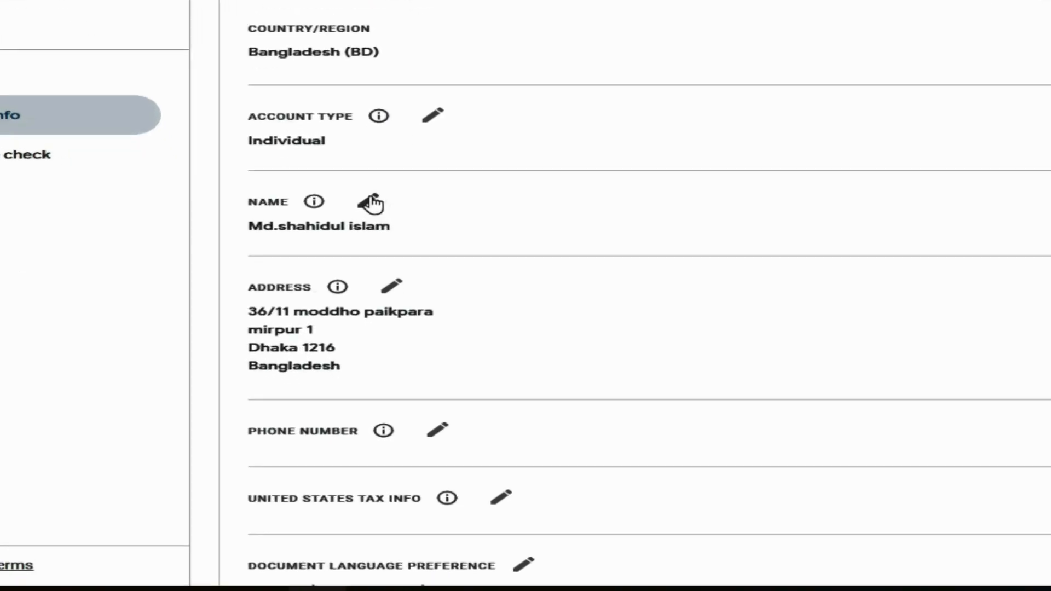
- Correct the payments profile name by replacing the full stop with a space and capitalising the initial of the second word
click(370, 203)
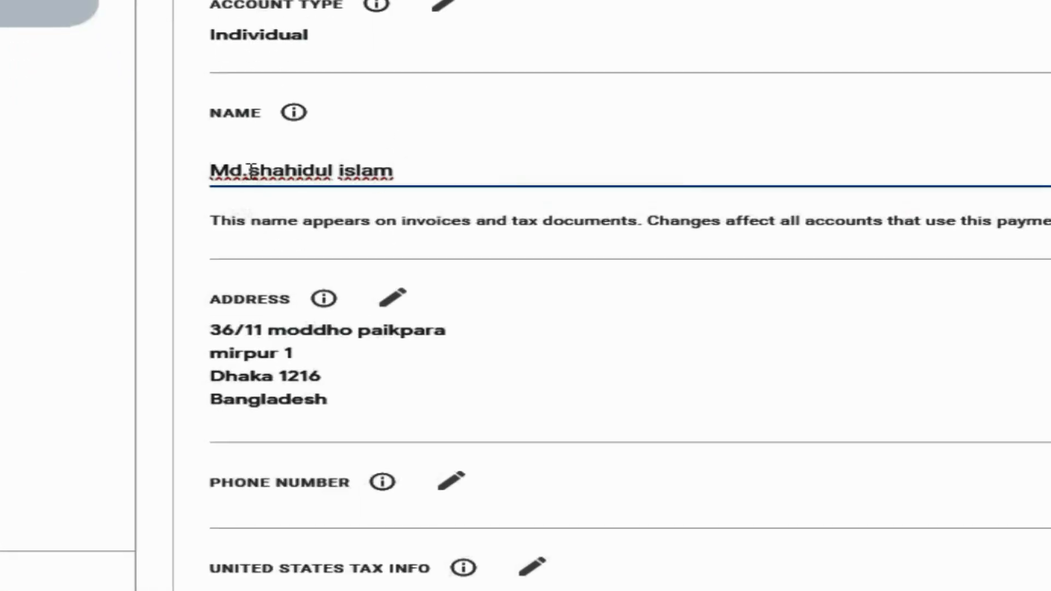
click(252, 169)
key(BackSpace)
click(253, 170)
key(BackSpace)
text(S)
click(242, 170)
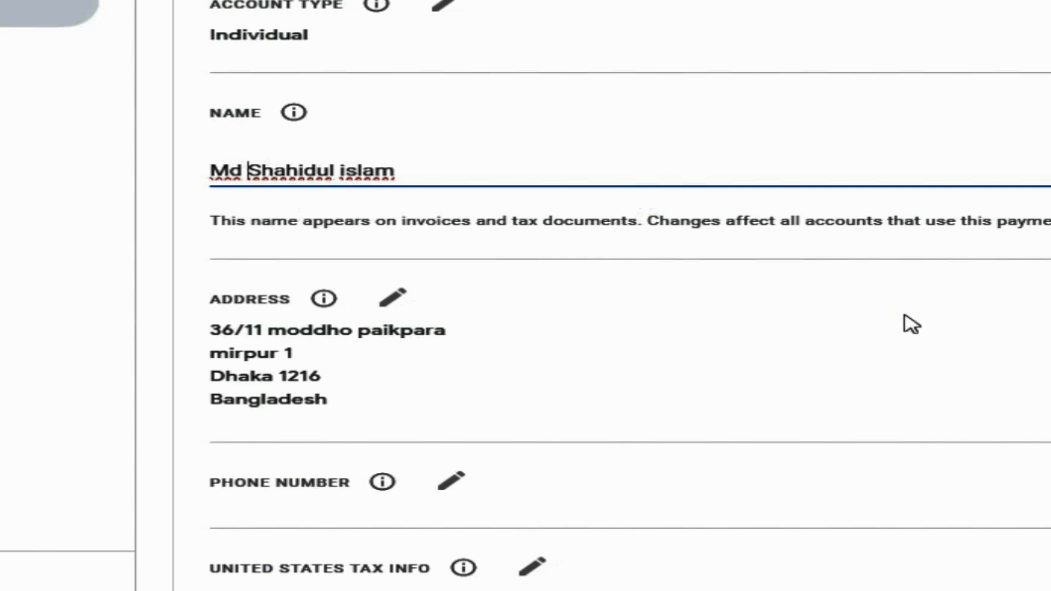
- Open the payments profile's phone number for editing and enter the contact number with its country code
scroll(905, 321, down, 1)
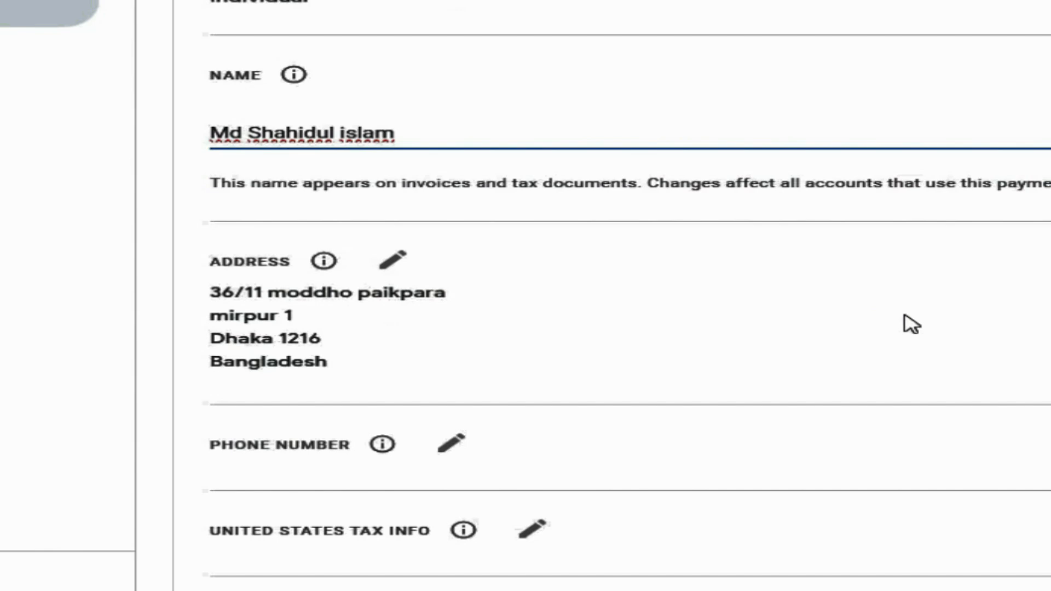
scroll(911, 324, down, 5)
click(450, 168)
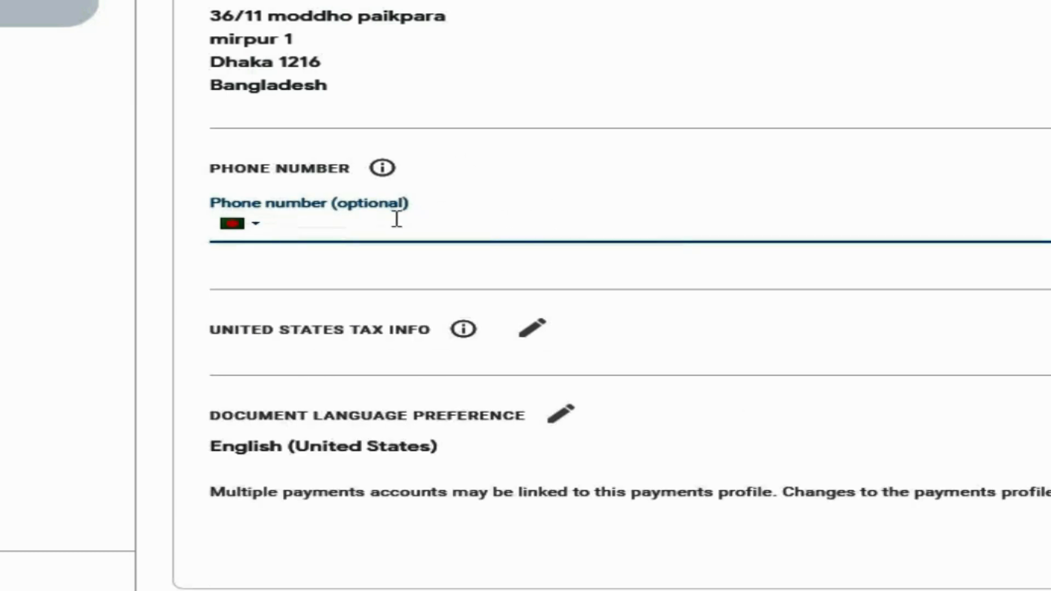
text(+)
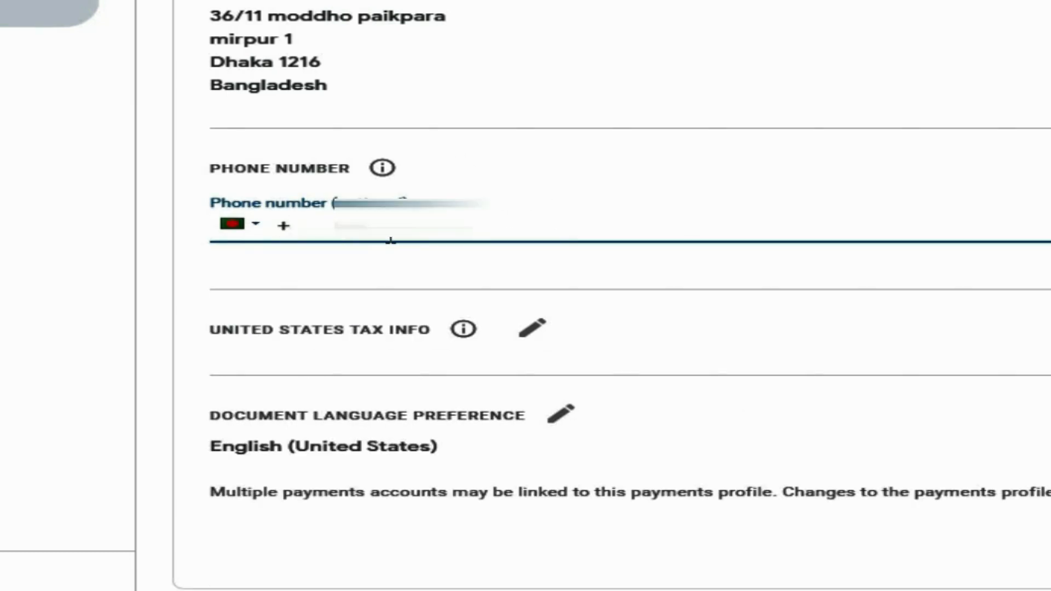
text(8801)
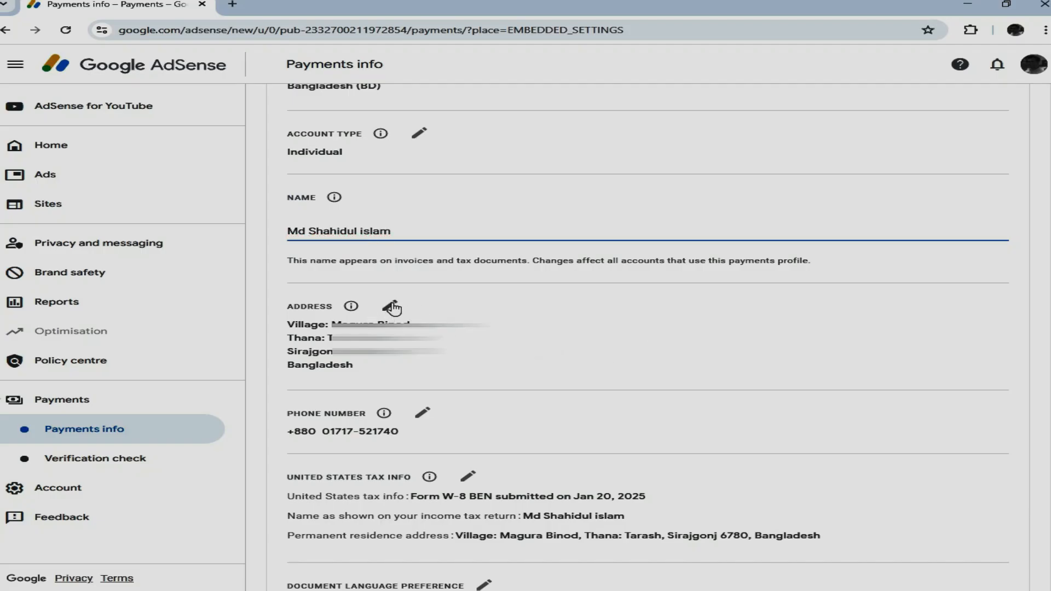
- Open the profile address for editing and check address line 1, address line 2, the town/city and the postcode
click(391, 307)
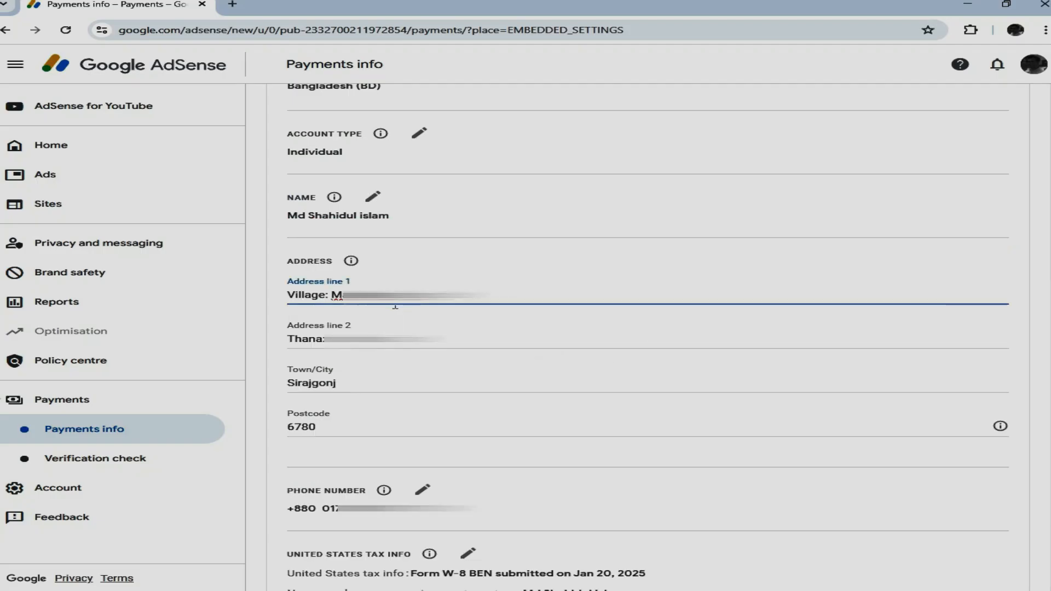
drag(289, 295, 329, 295)
click(290, 339)
drag(290, 339, 322, 338)
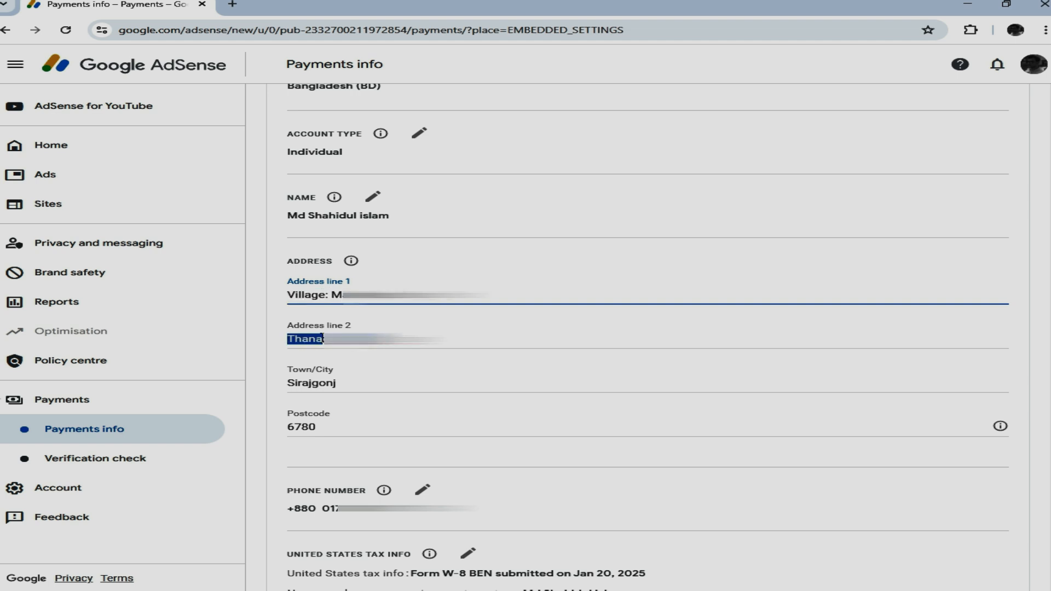
drag(288, 383, 350, 396)
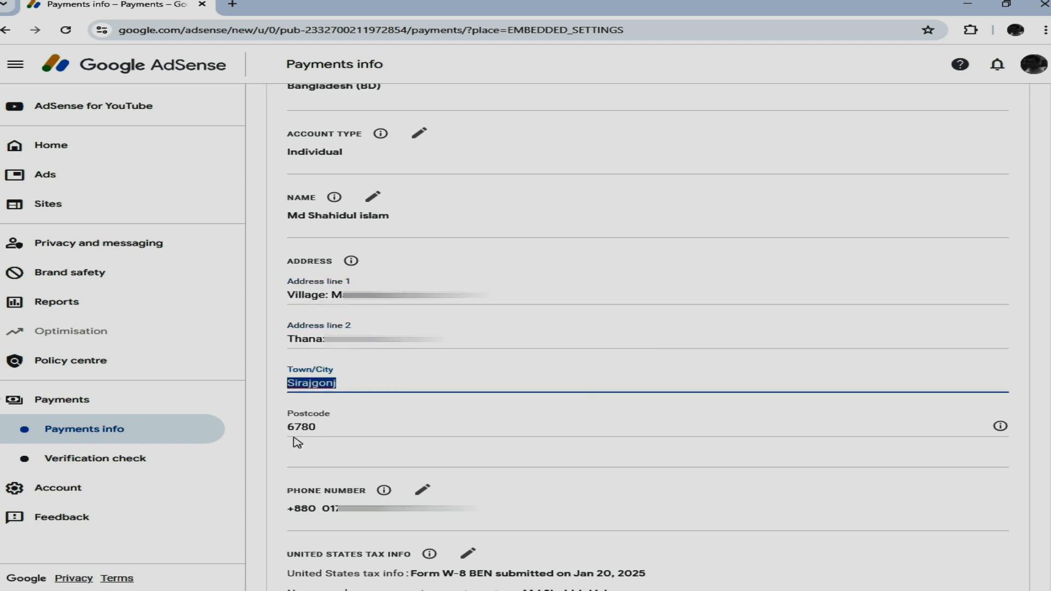
drag(288, 427, 330, 428)
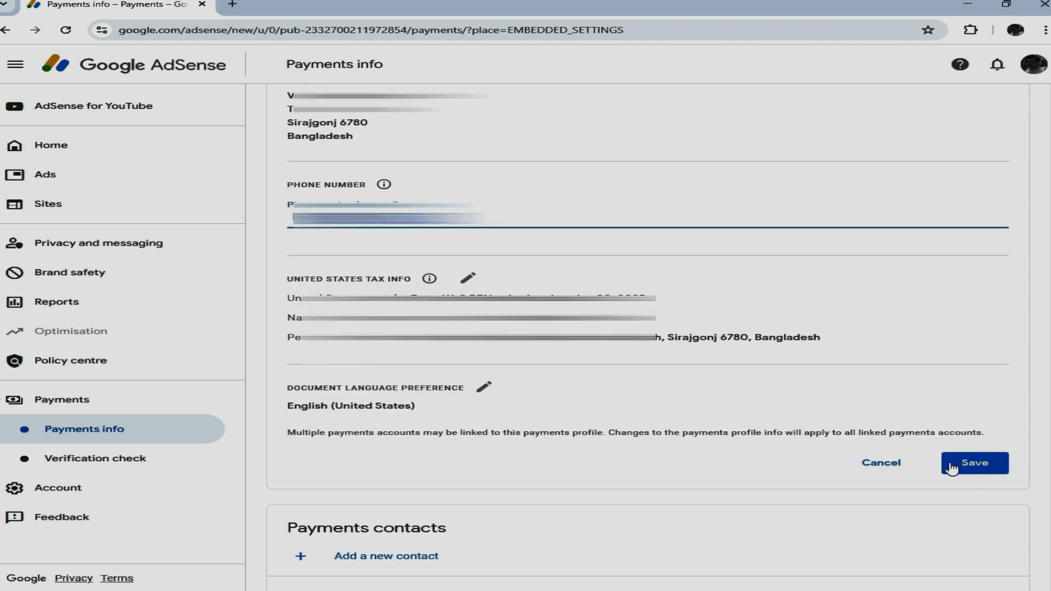
- Save the payments profile changes and store the address in the Google Account
click(951, 467)
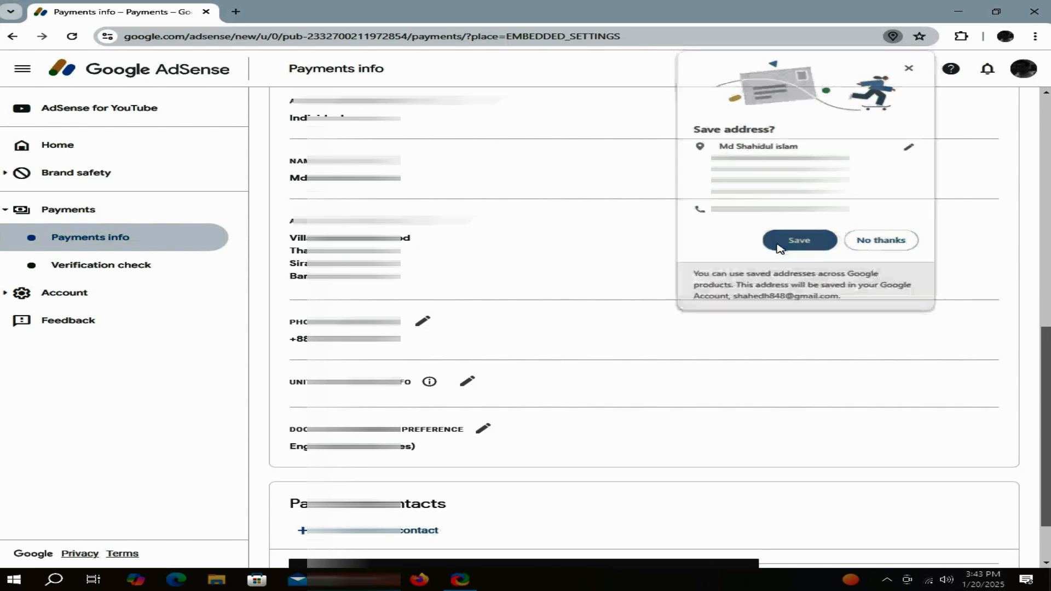
click(779, 247)
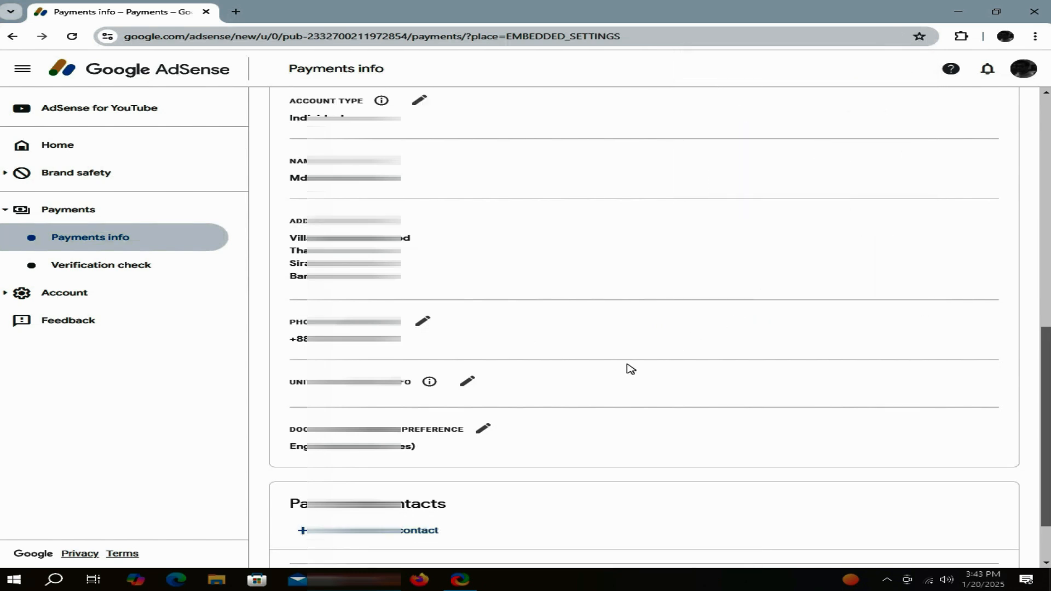
- Open the tax info management page and start the form for adding United States tax info
scroll(604, 347, up, 10)
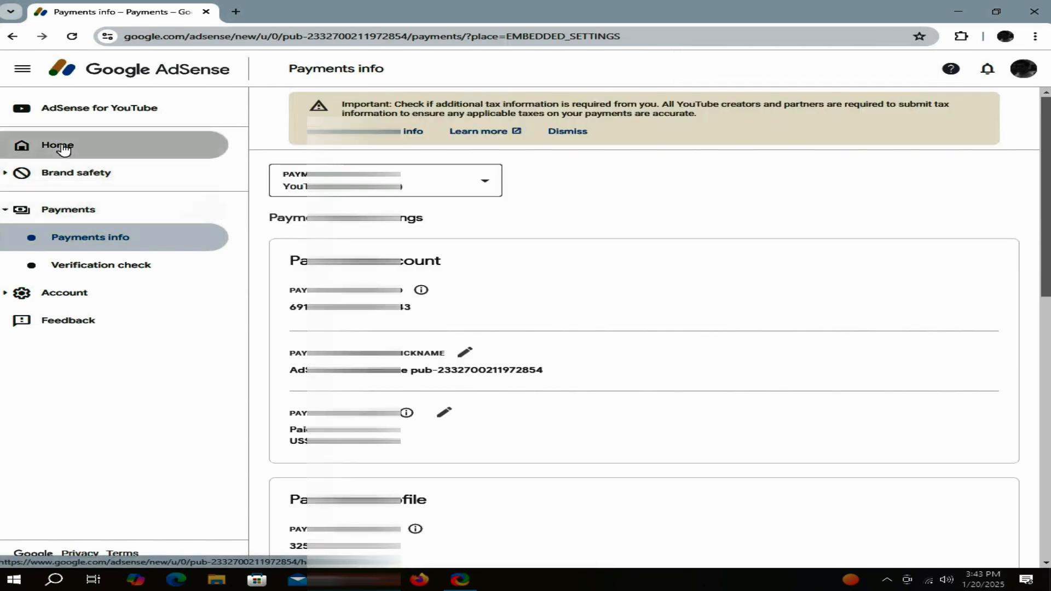
click(66, 145)
click(370, 133)
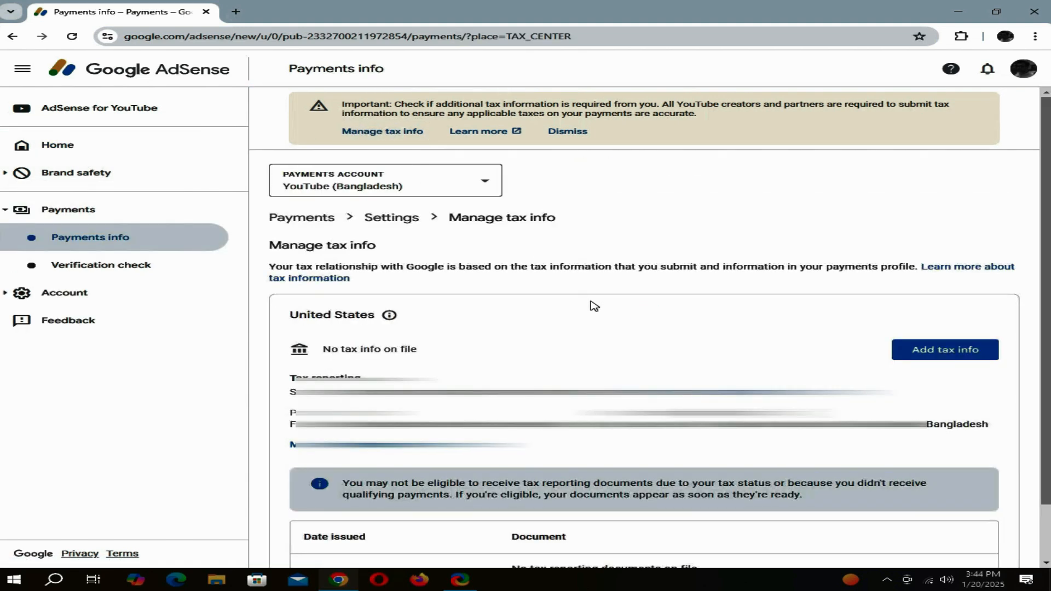
scroll(766, 309, down, 1)
click(945, 287)
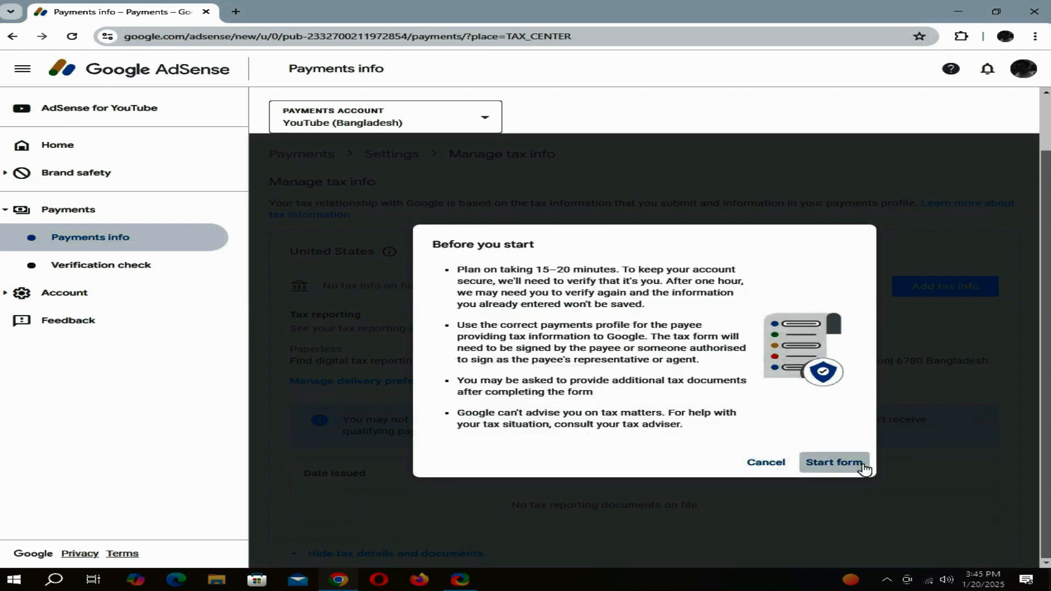
click(840, 467)
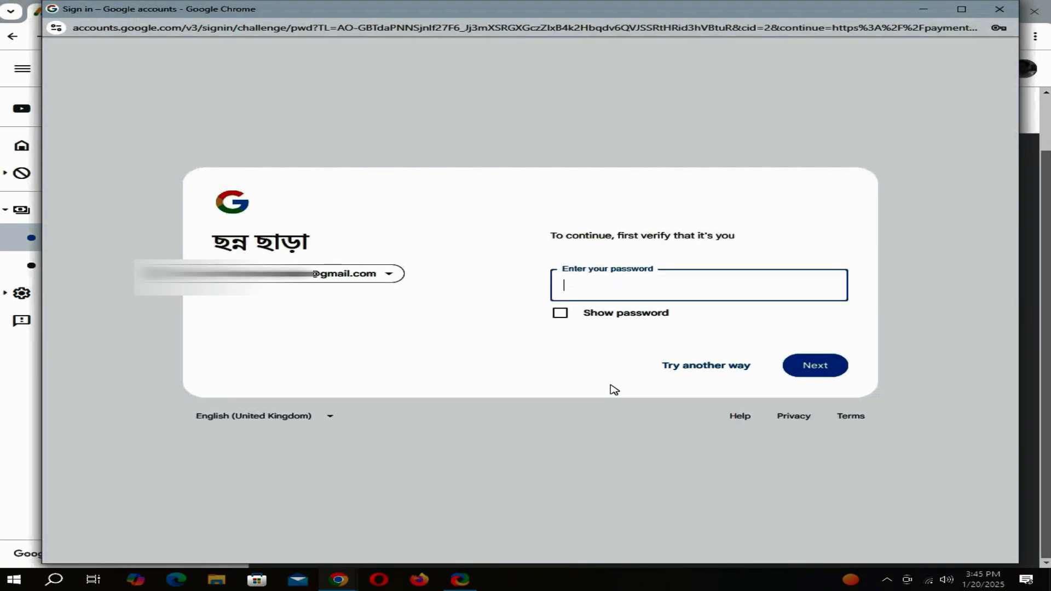
- Verify the account holder's identity by filling in the saved account password and continuing
click(581, 295)
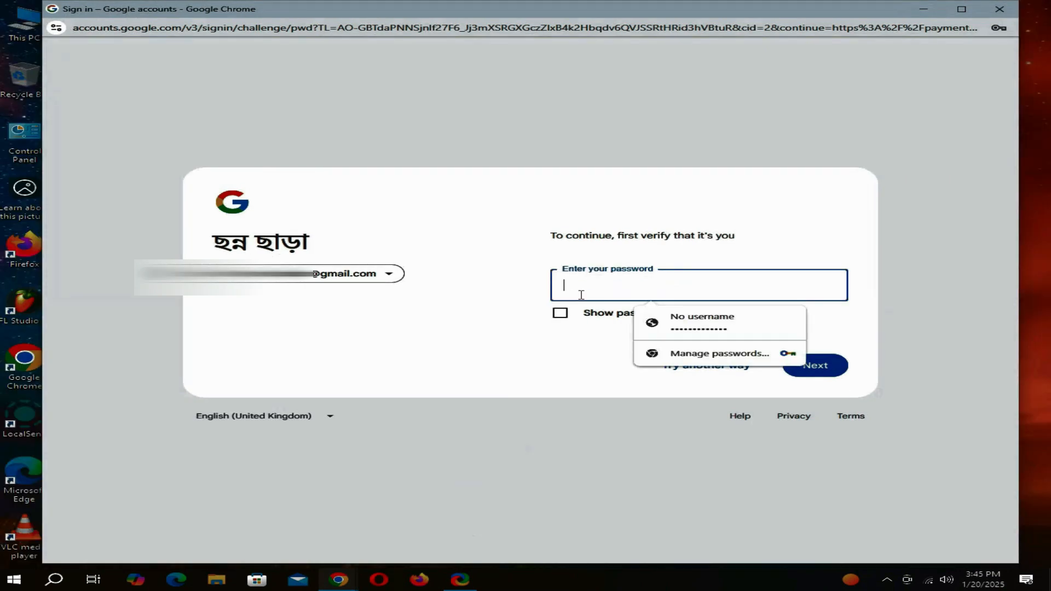
click(710, 321)
click(815, 366)
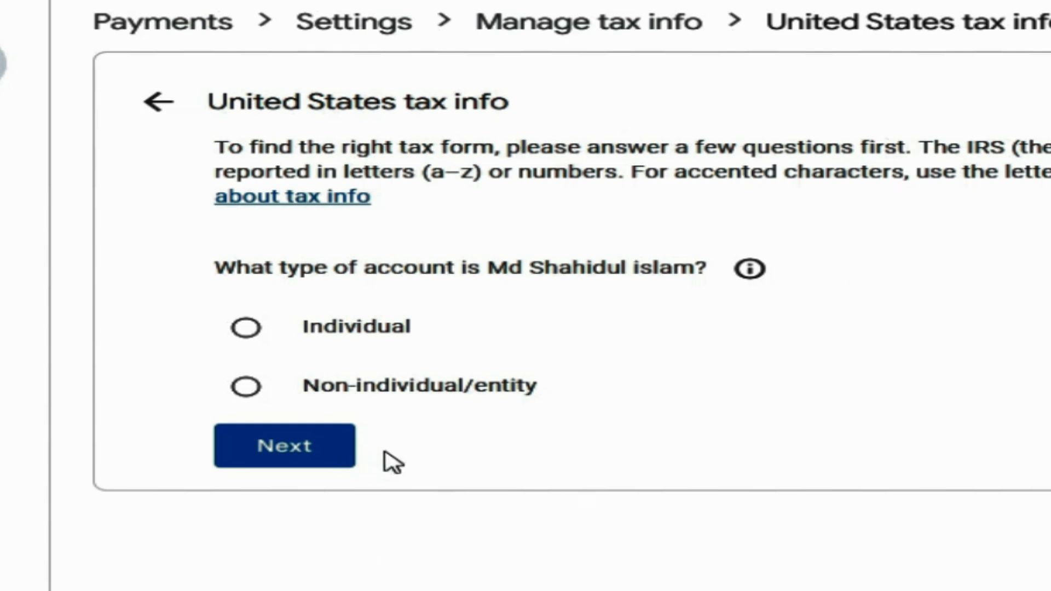
- Set the tax account type to Individual and answer No to being a citizen or resident of the United States
click(249, 338)
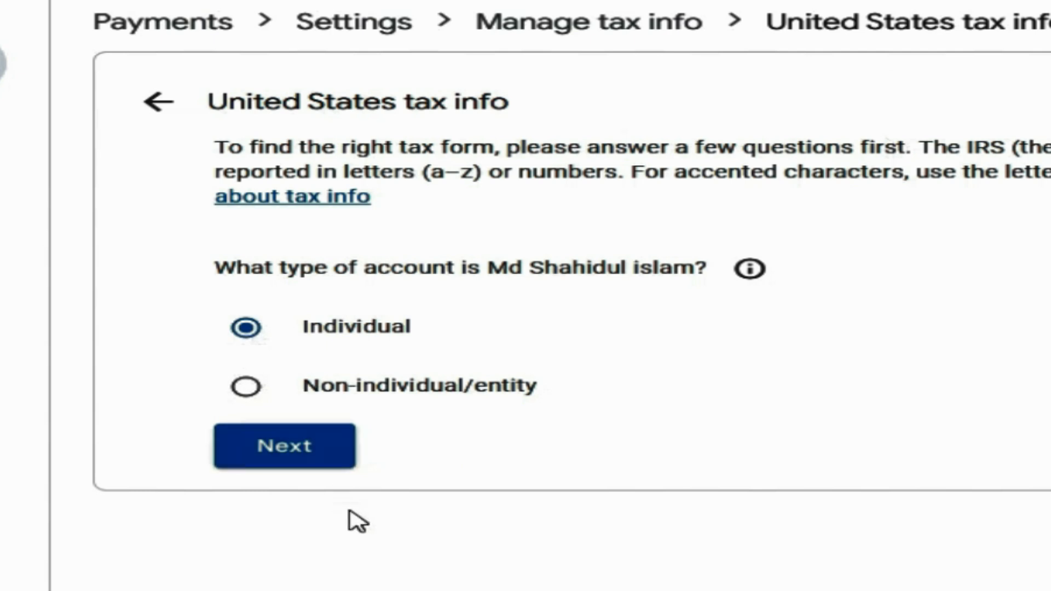
click(286, 448)
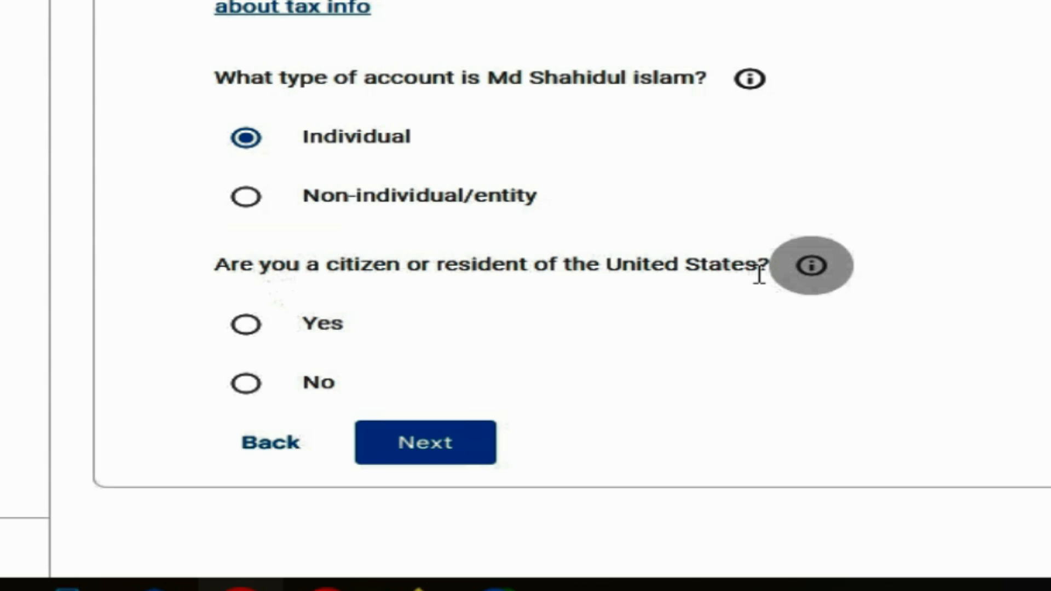
click(245, 385)
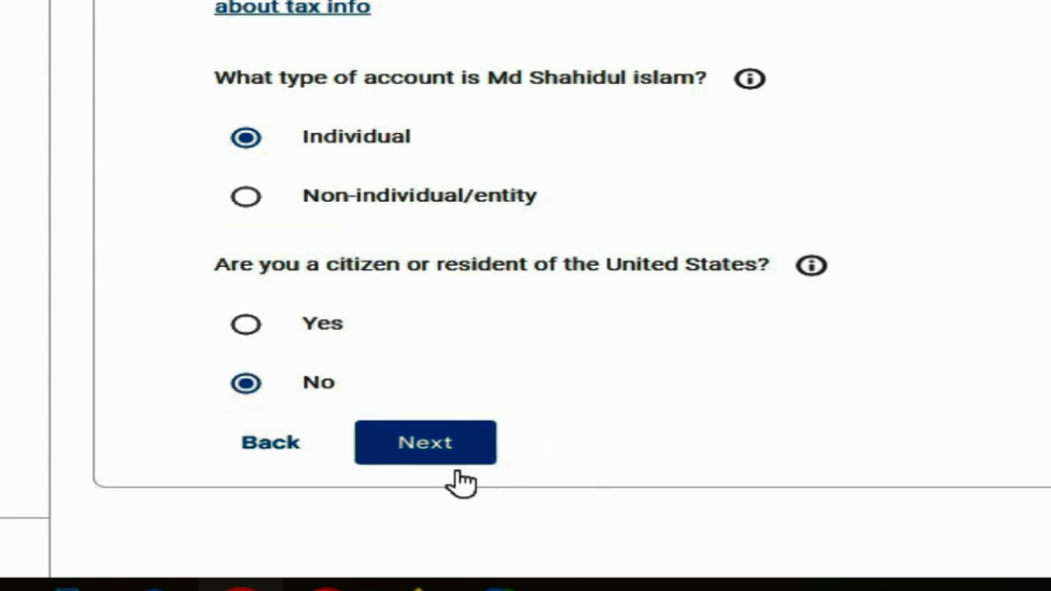
click(420, 444)
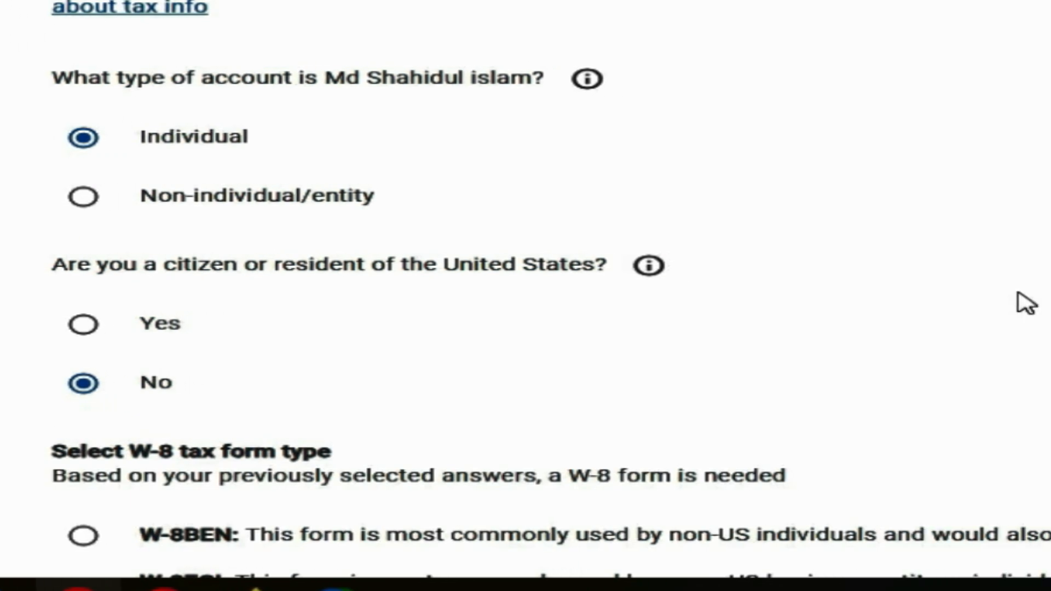
- Choose W-8BEN as the W-8 tax form type and proceed to the form
scroll(1018, 275, down, 2)
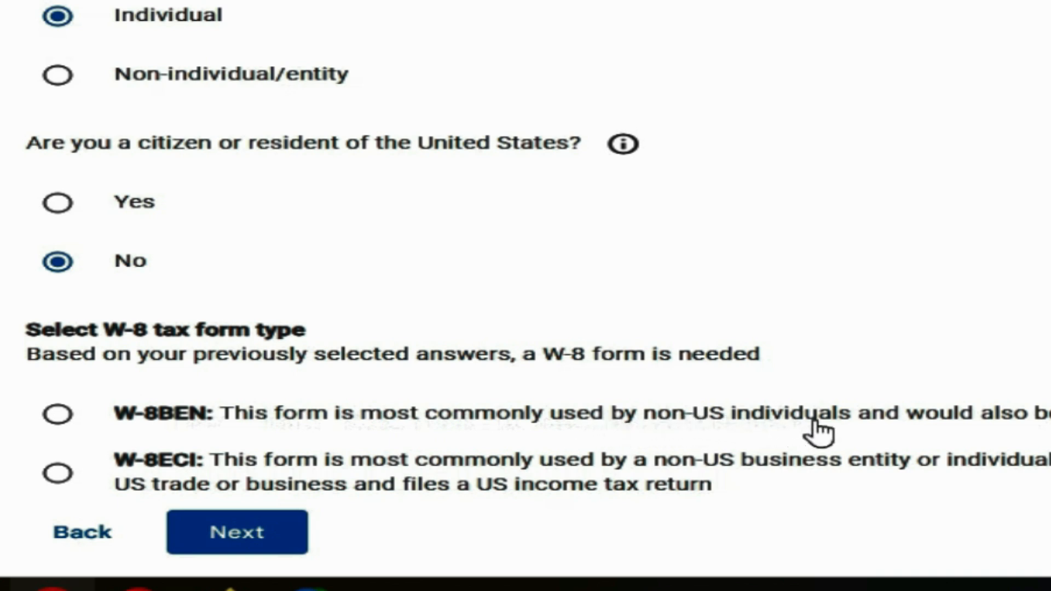
click(60, 417)
click(364, 545)
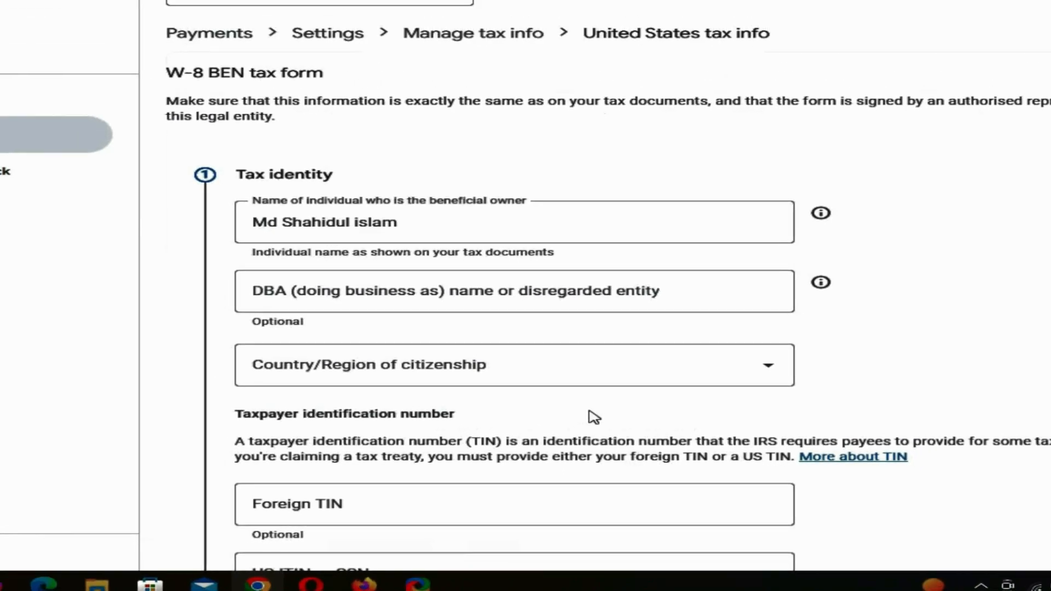
- Review the sections of the W-8BEN form and check the beneficial owner's name under Tax identity
scroll(630, 362, down, 4)
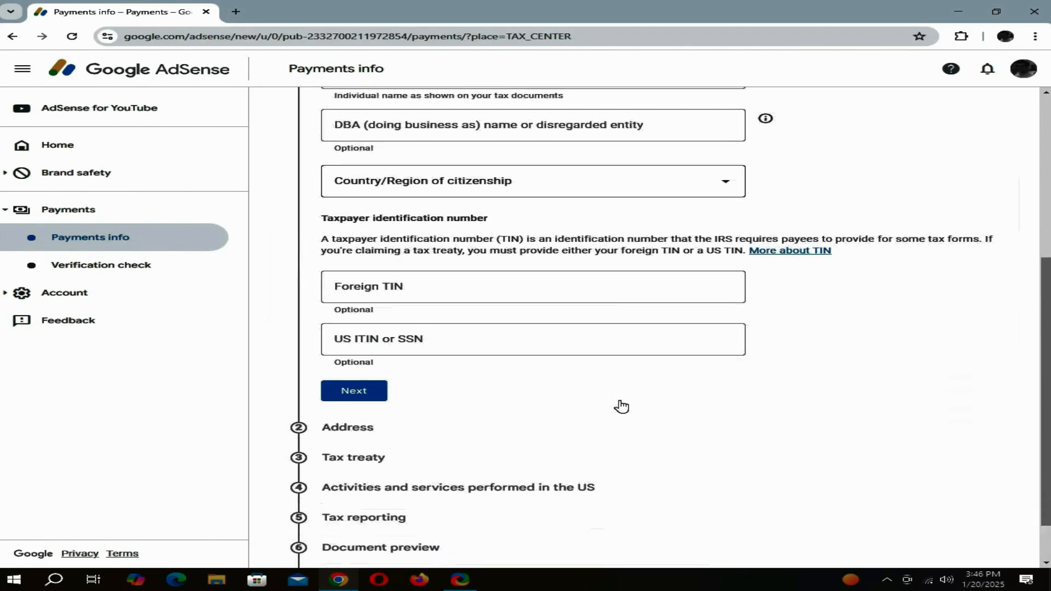
scroll(621, 406, up, 3)
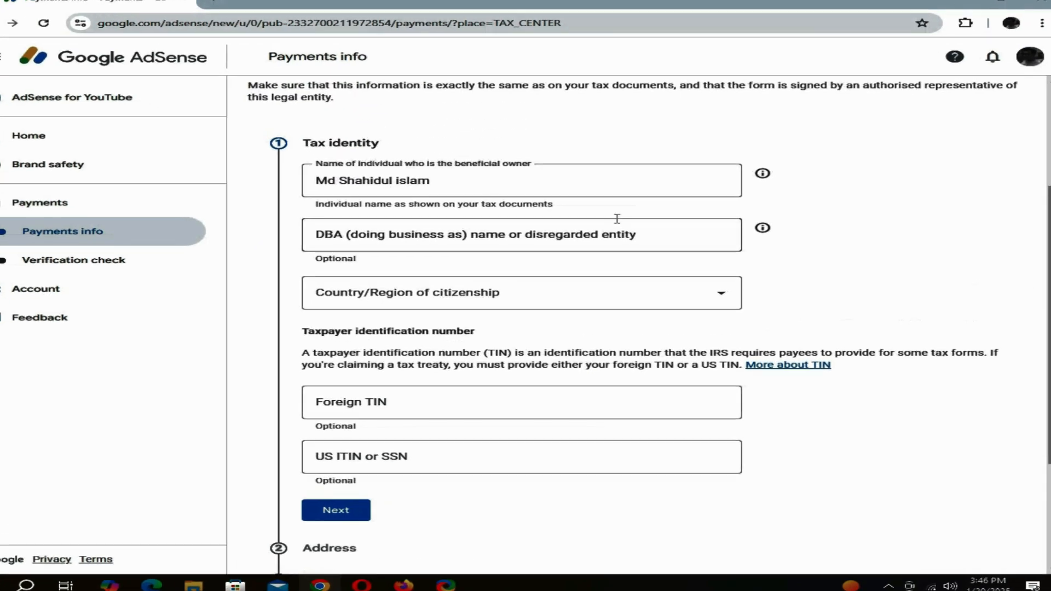
click(339, 180)
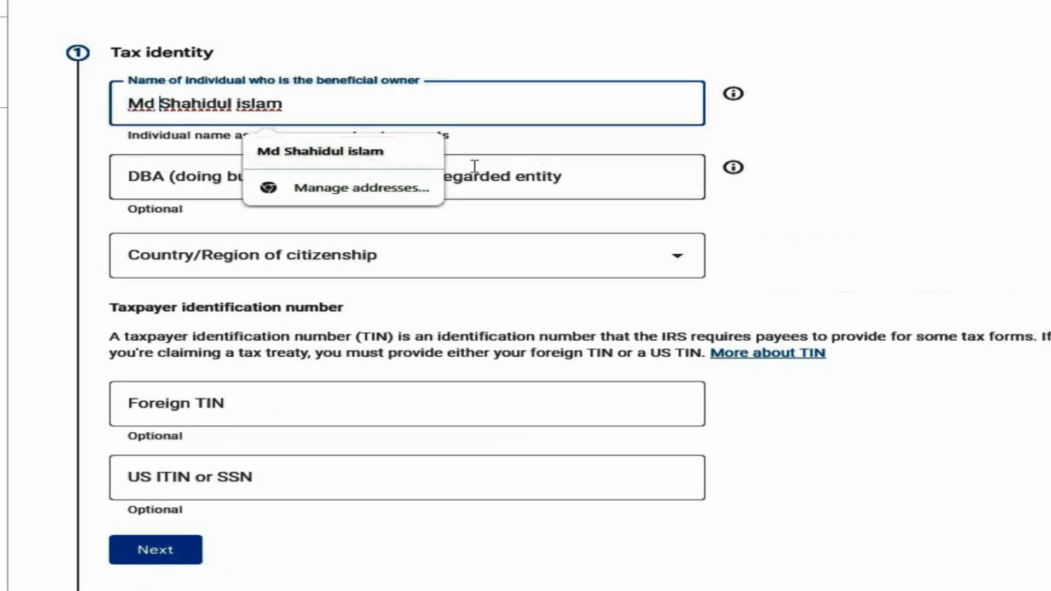
click(641, 38)
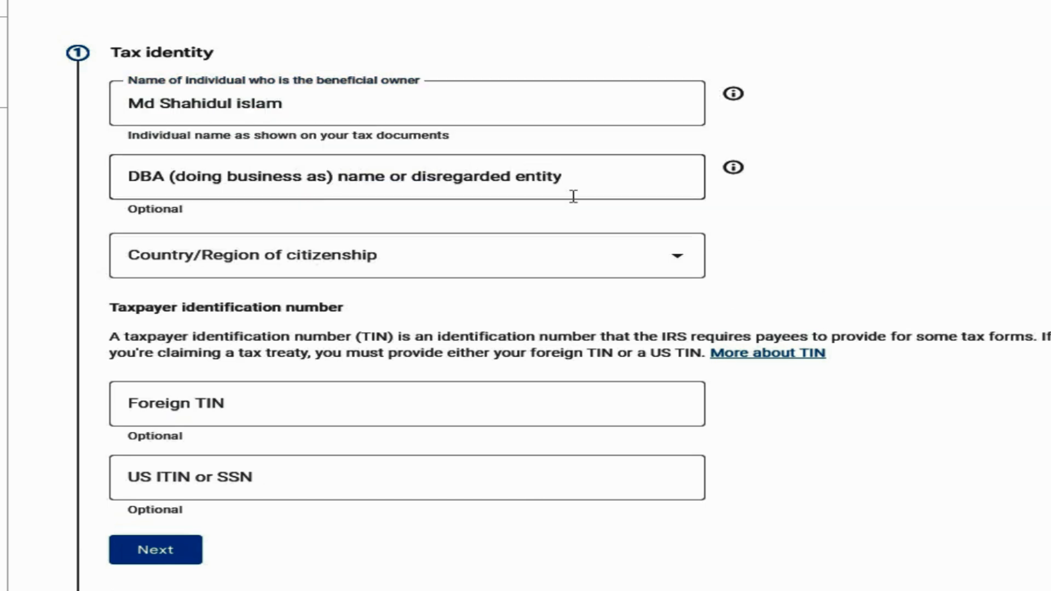
- Set the country/region of citizenship to Bangladesh in the Tax identity section
click(680, 262)
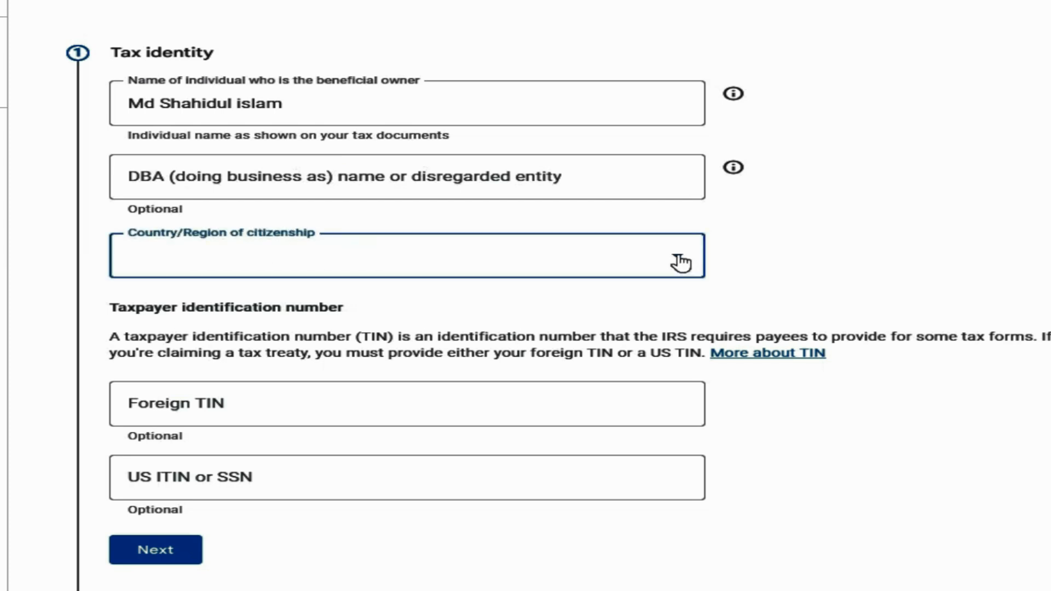
scroll(377, 405, down, 5)
scroll(335, 422, down, 5)
click(202, 523)
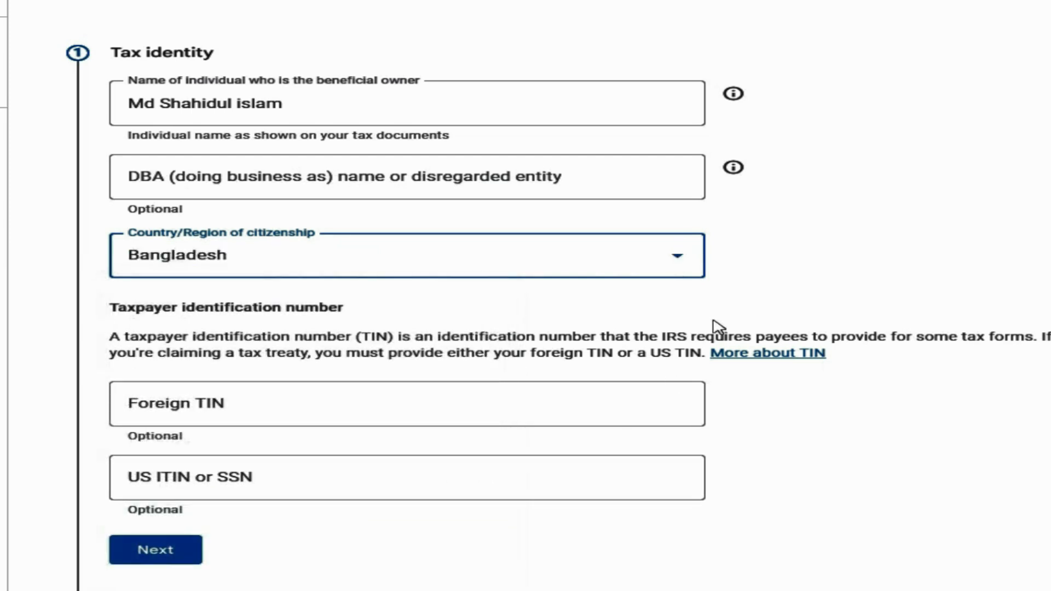
- Fill in the Foreign TIN with the saved taxpayer number and continue to the Address section
scroll(773, 308, down, 1)
scroll(773, 308, down, 2)
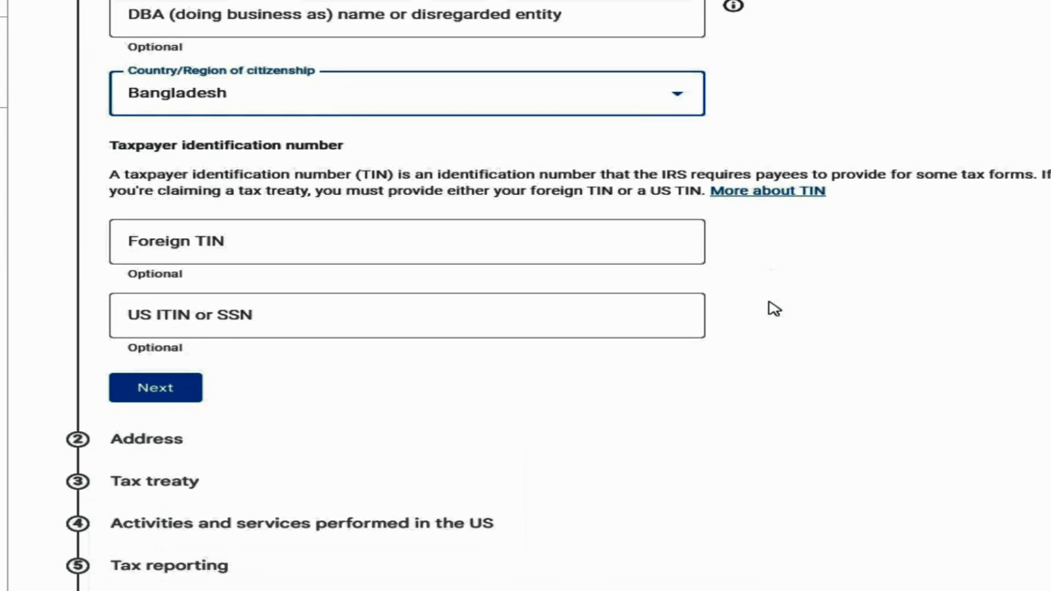
click(221, 248)
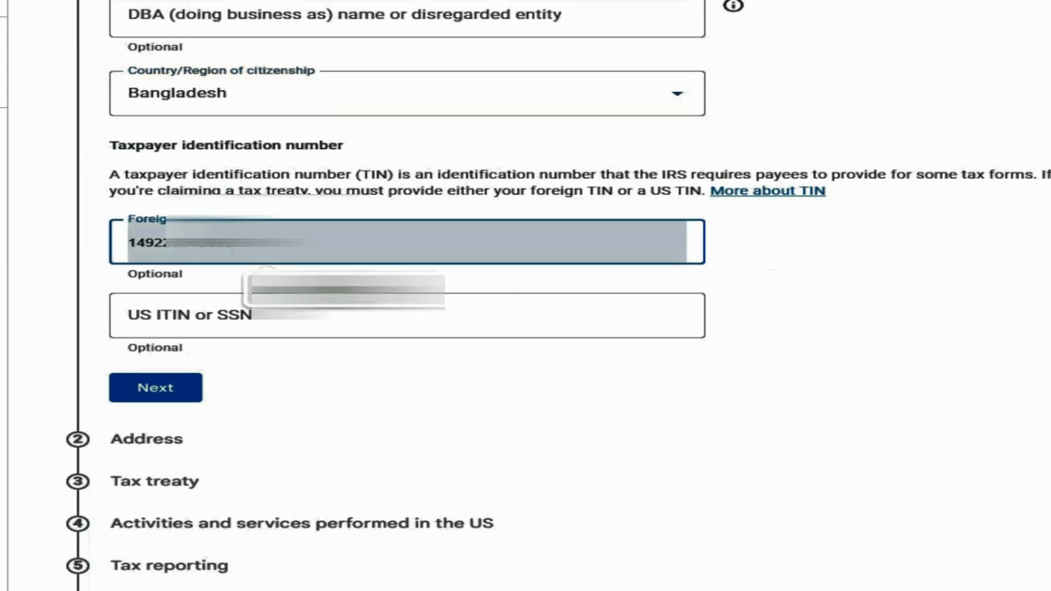
click(252, 289)
scroll(465, 401, down, 1)
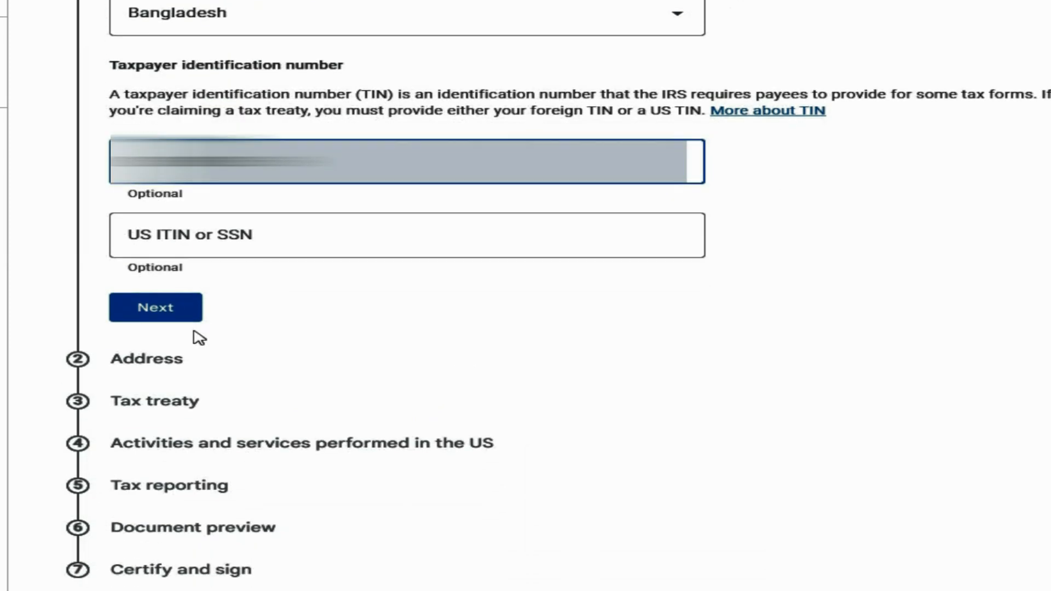
click(157, 311)
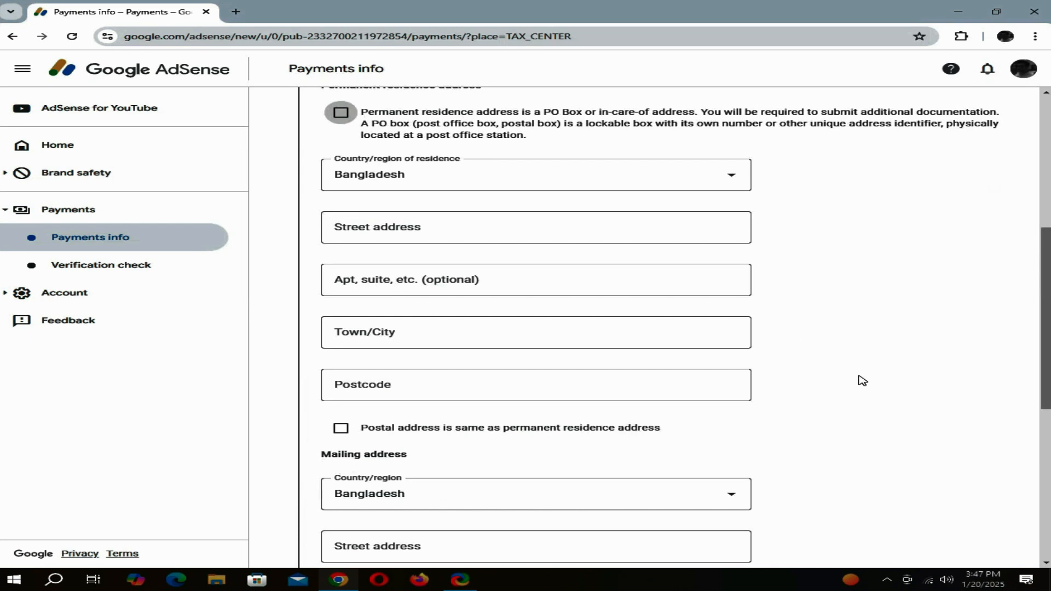
- Mark the permanent residence address as a PO Box or in-care-of address
scroll(863, 380, up, 2)
scroll(863, 380, up, 2)
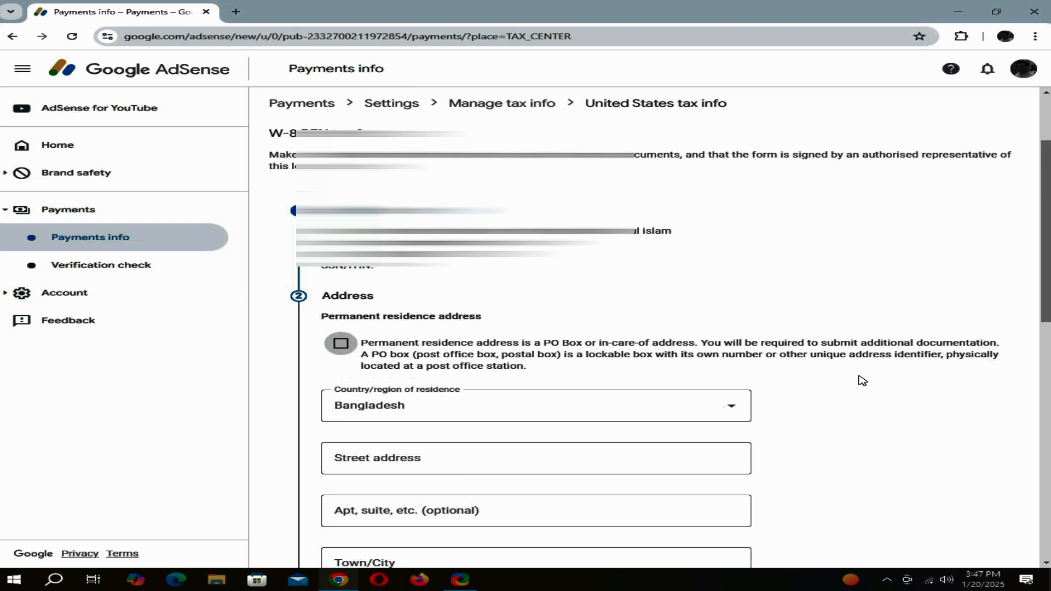
scroll(863, 381, down, 1)
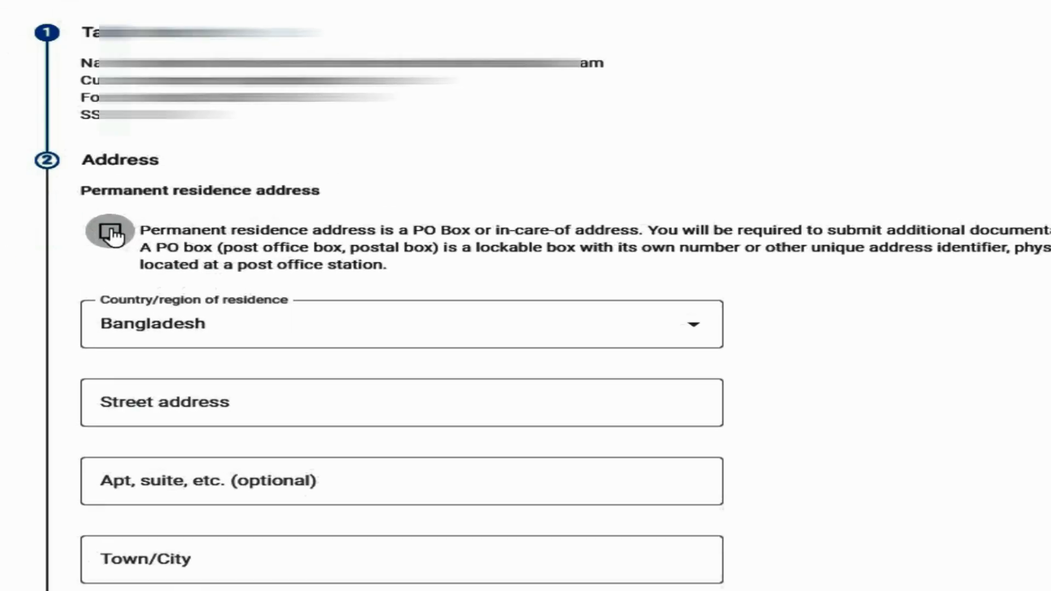
click(111, 232)
scroll(895, 371, down, 1)
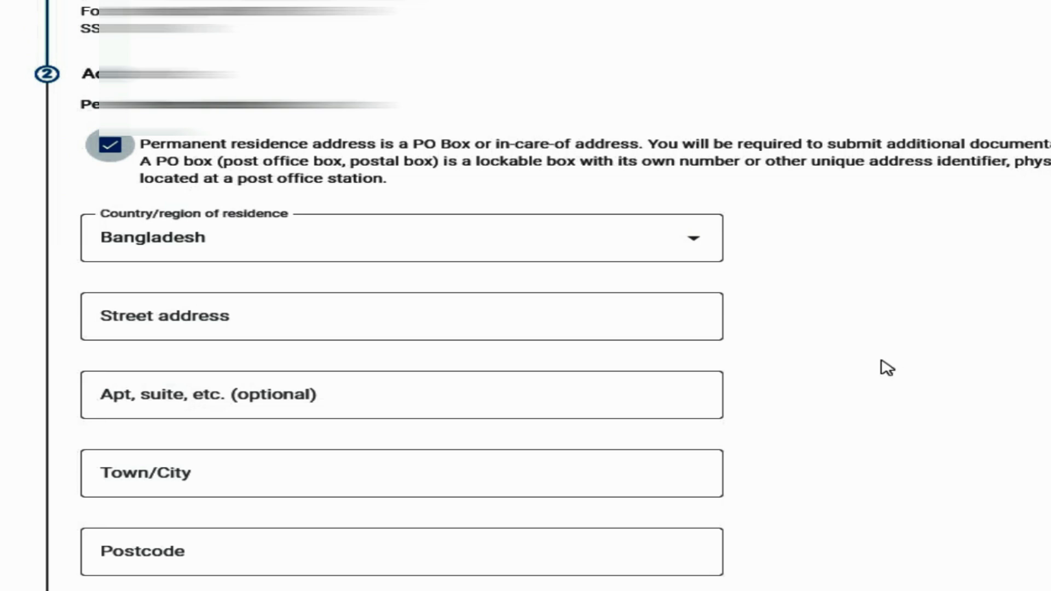
- Fill in the permanent residence street address, town and postcode from the saved address suggestion
click(344, 316)
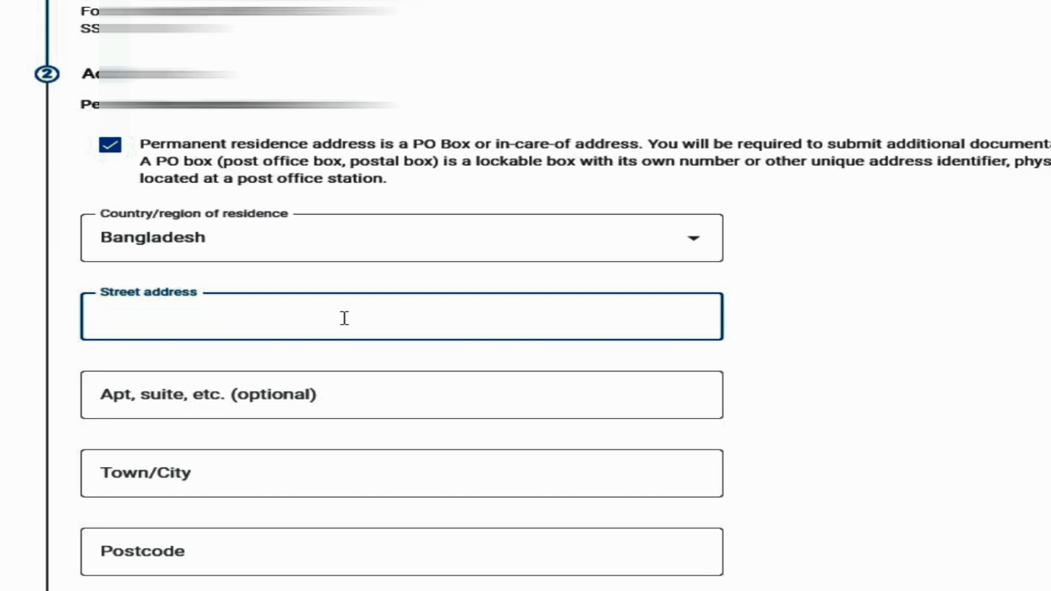
click(344, 318)
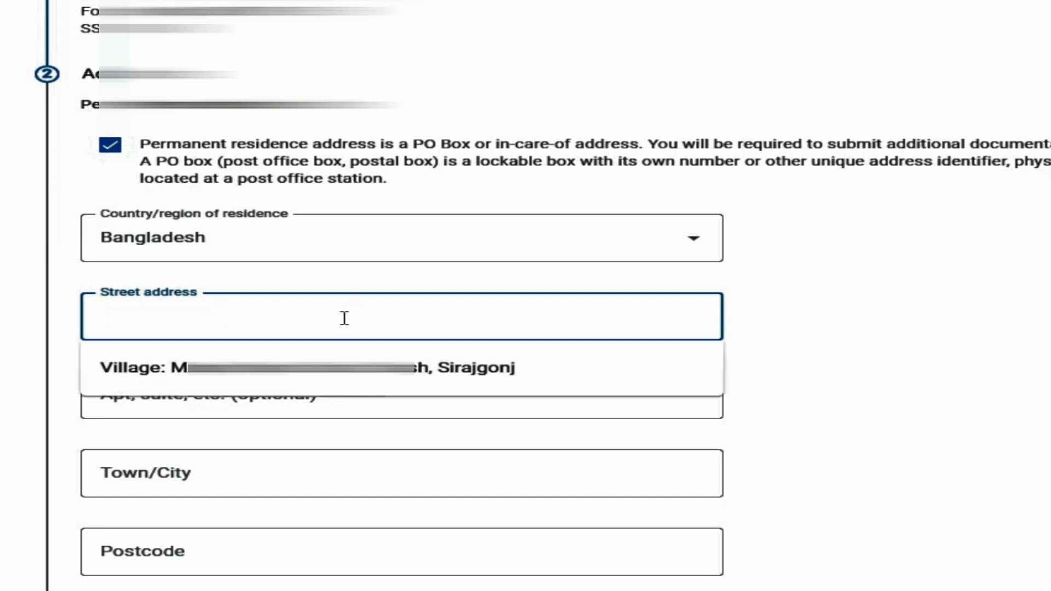
click(602, 368)
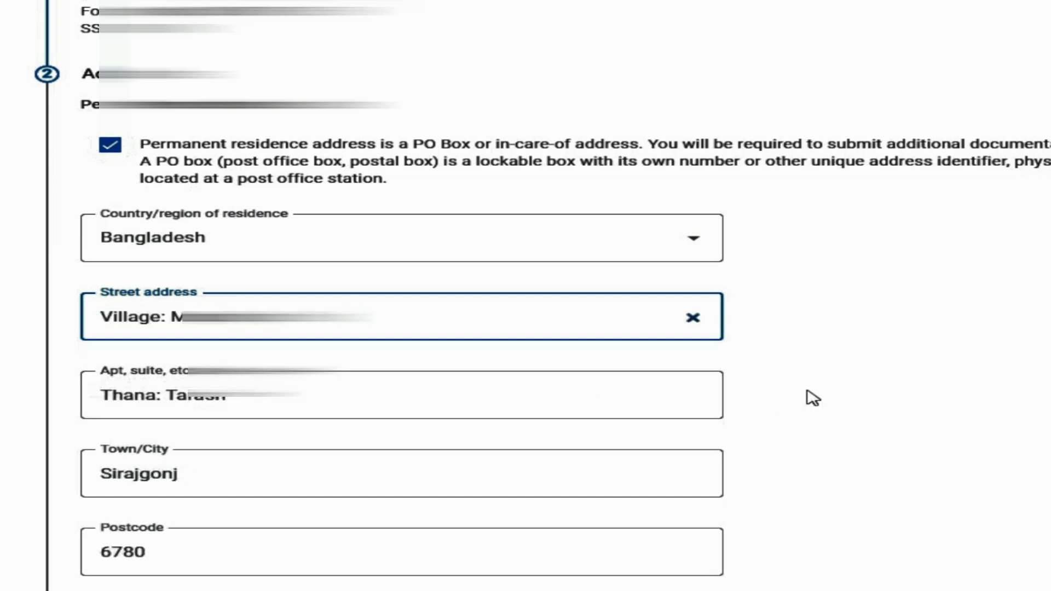
- Mark the postal address as the same as the permanent residence address, check the entries and continue to Tax treaty
scroll(873, 397, down, 4)
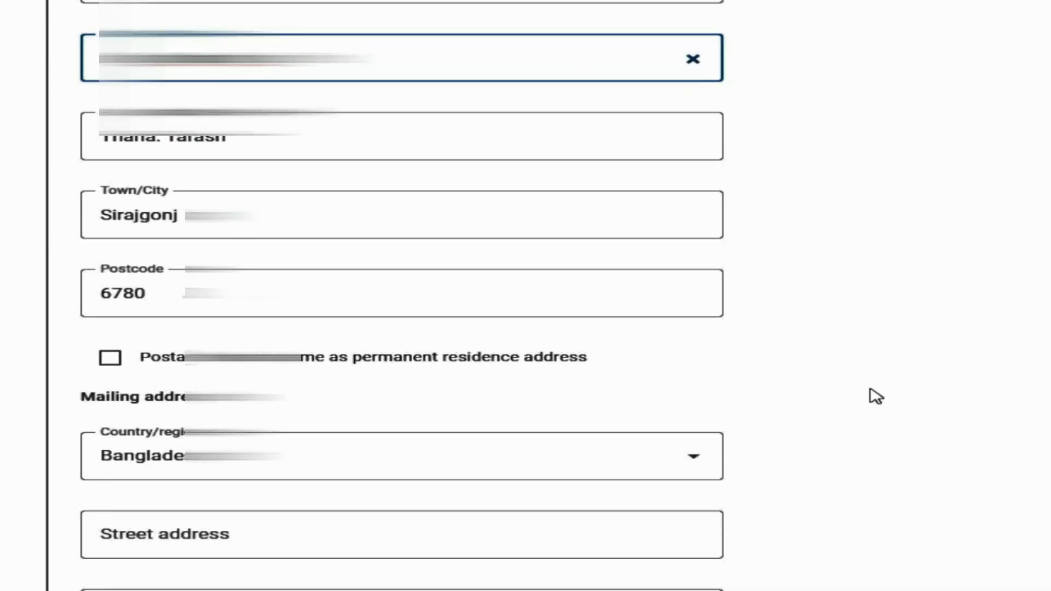
scroll(875, 396, down, 3)
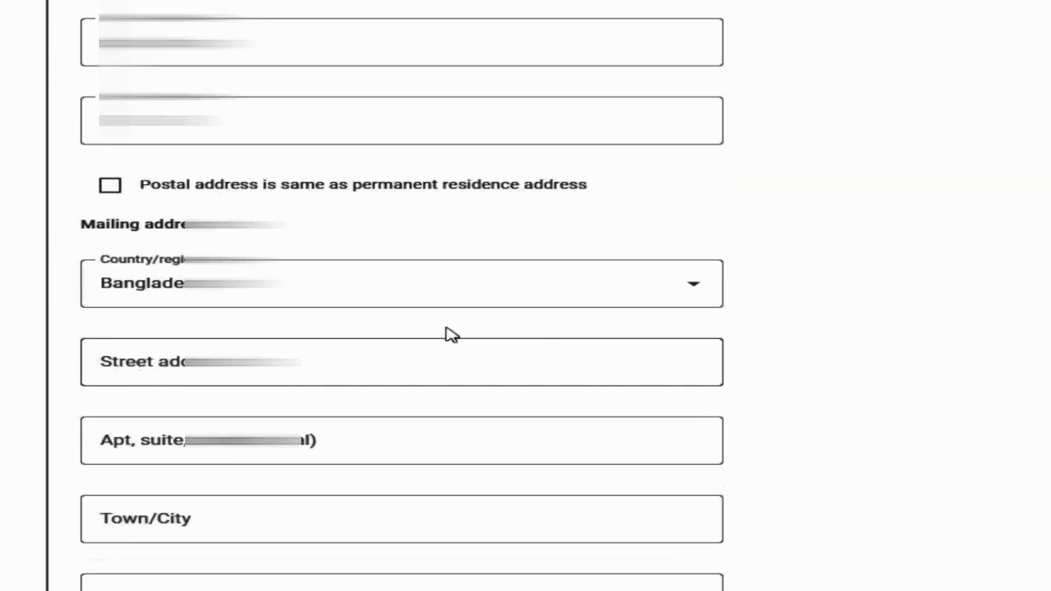
click(110, 188)
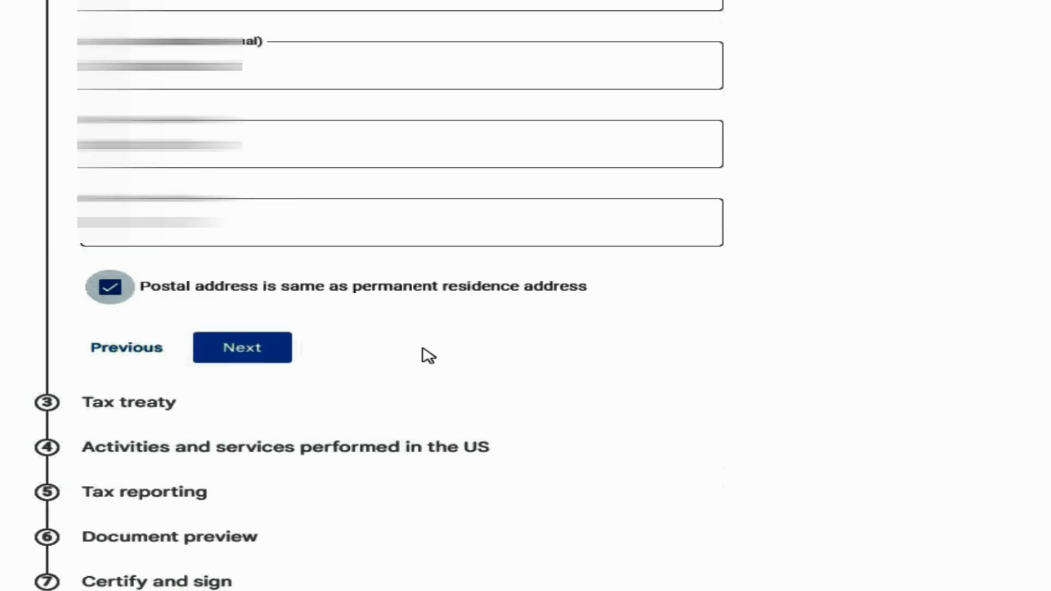
scroll(423, 349, up, 2)
scroll(423, 347, up, 2)
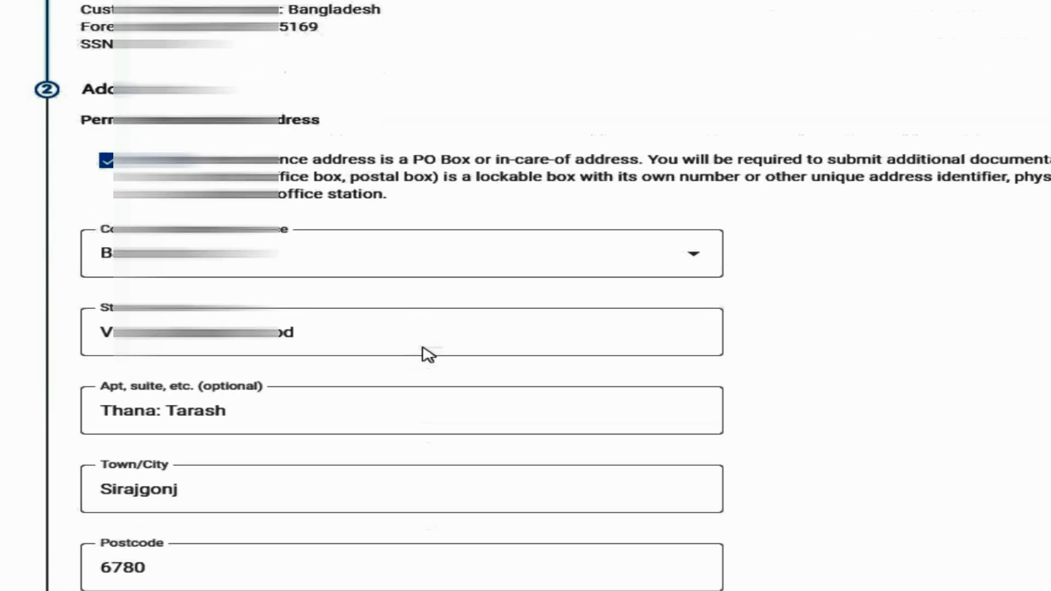
scroll(422, 347, down, 4)
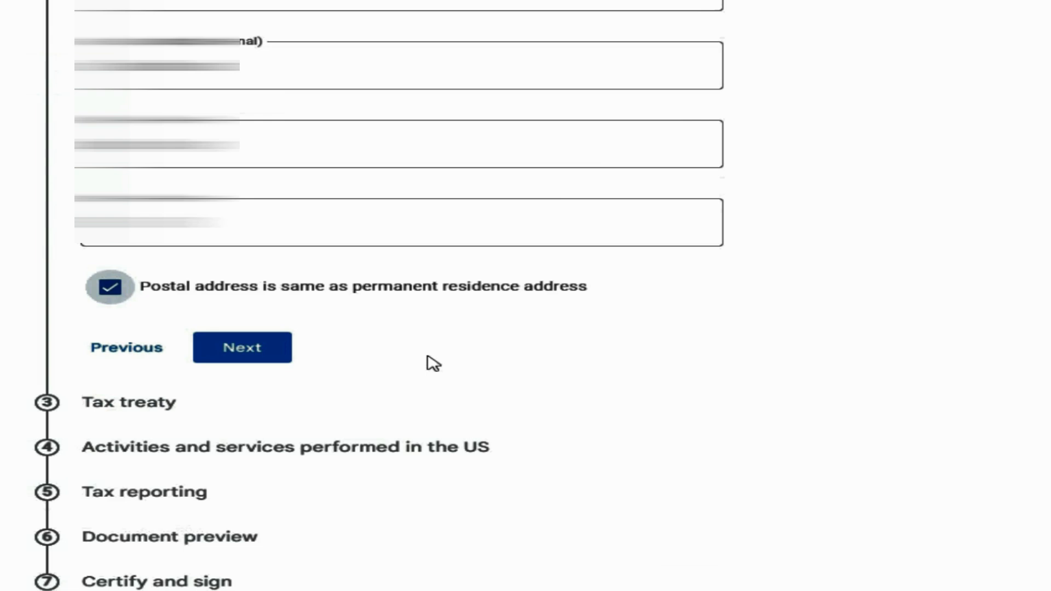
click(257, 352)
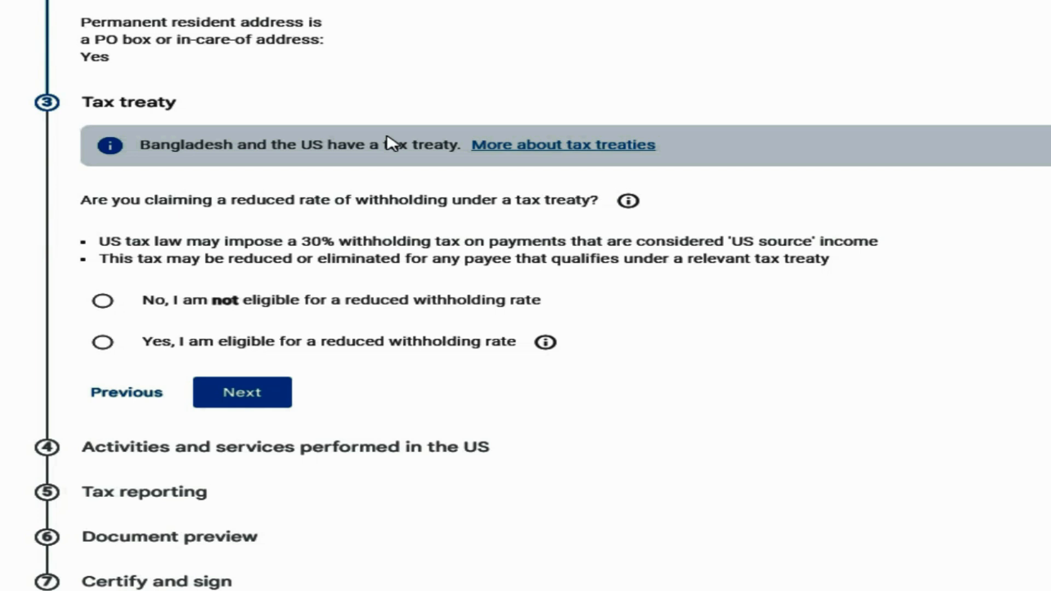
- Claim eligibility for a reduced withholding rate and confirm treaty residency with Bangladesh as the country
click(102, 344)
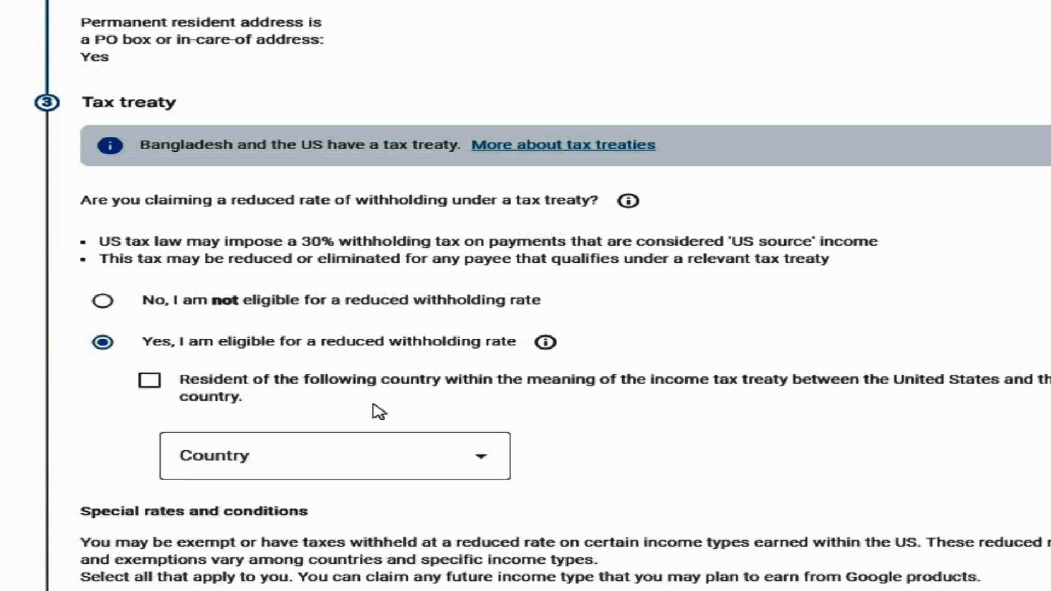
scroll(545, 424, down, 3)
click(149, 210)
click(481, 288)
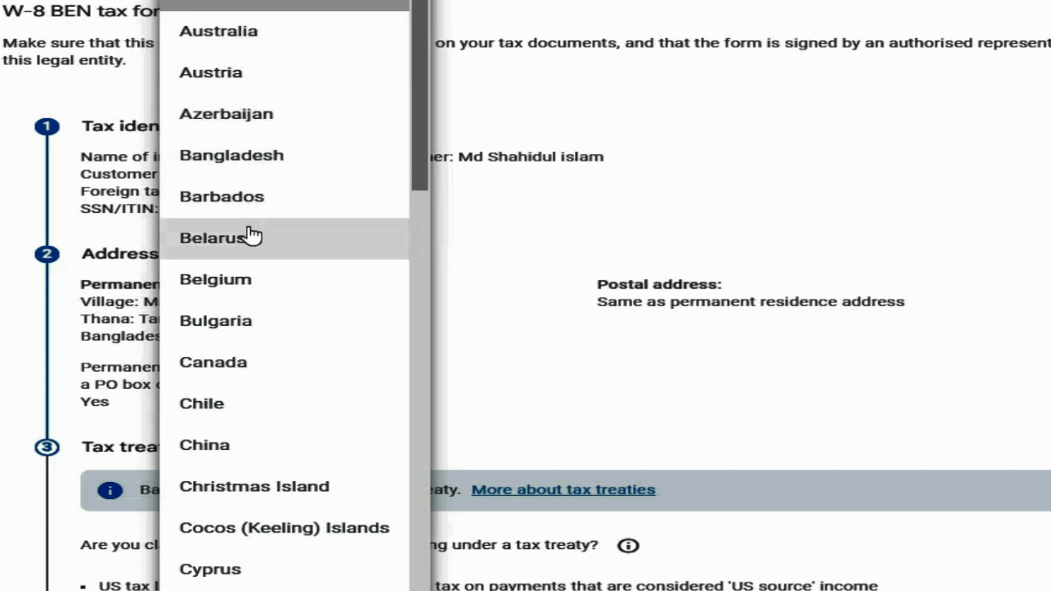
click(263, 162)
scroll(480, 352, down, 9)
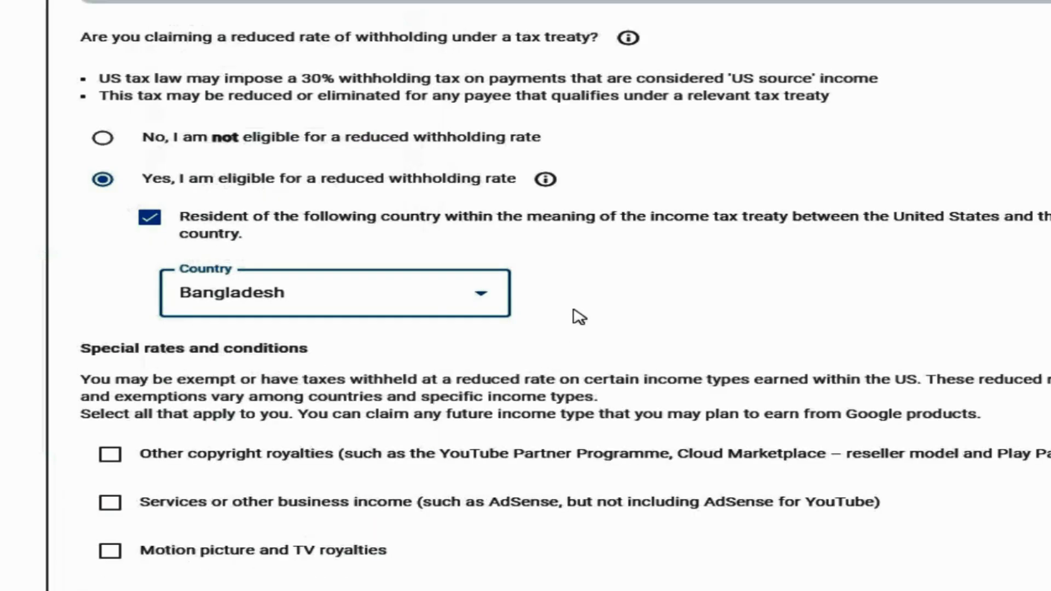
- Claim Other copyright royalties under Article 12 and paragraph 2 at the 10% reduced treaty rate, and confirm the treaty terms are met
scroll(547, 310, down, 4)
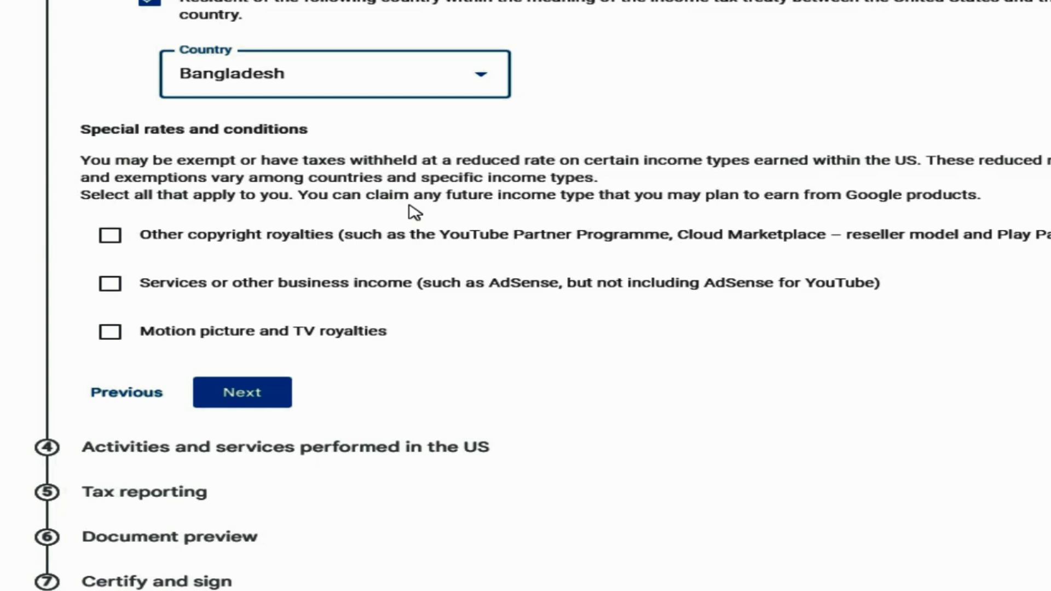
click(110, 235)
click(449, 302)
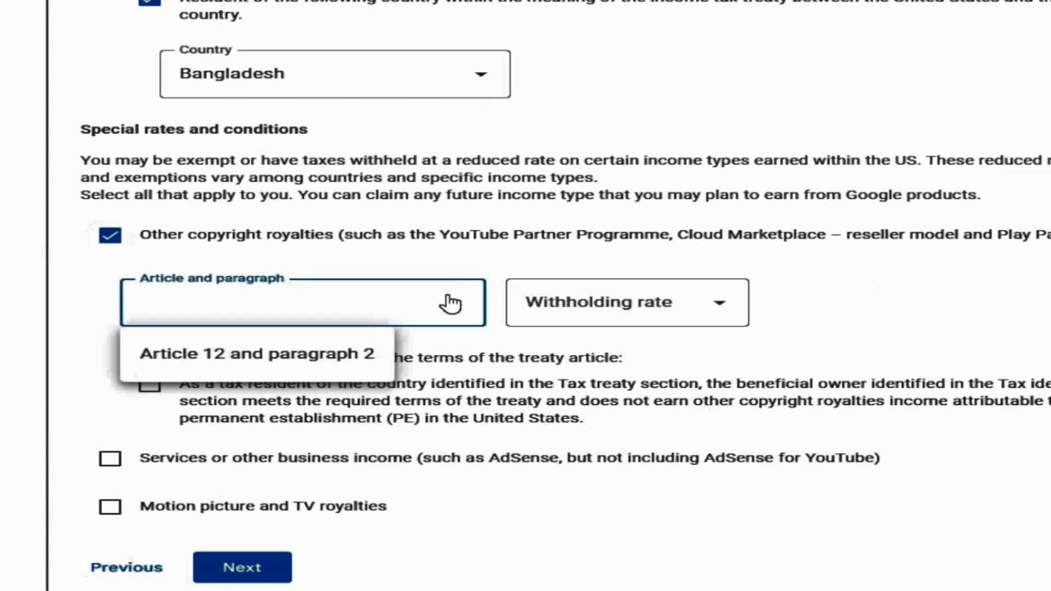
click(329, 355)
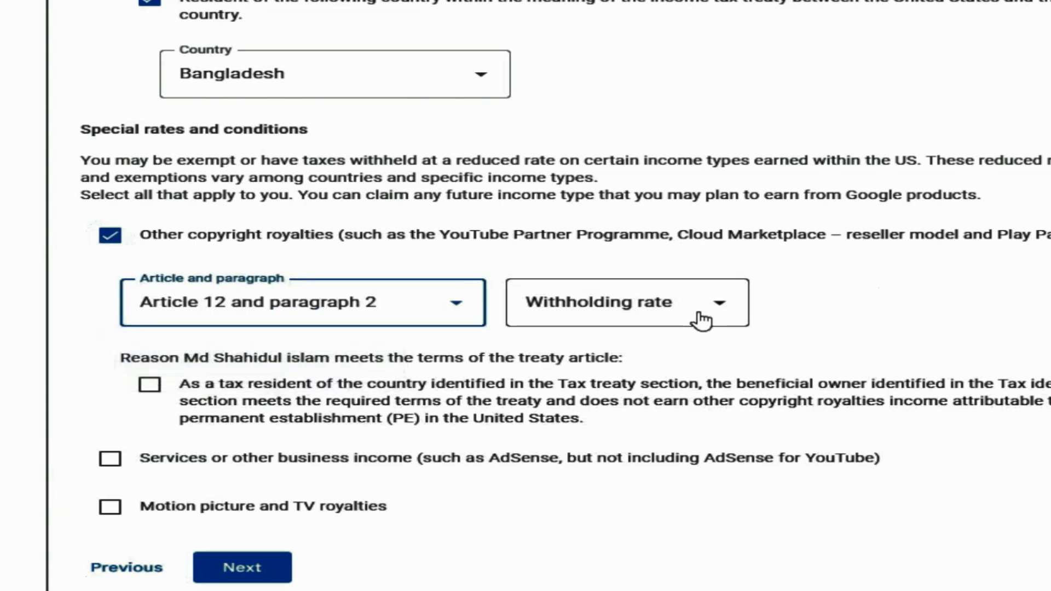
click(728, 308)
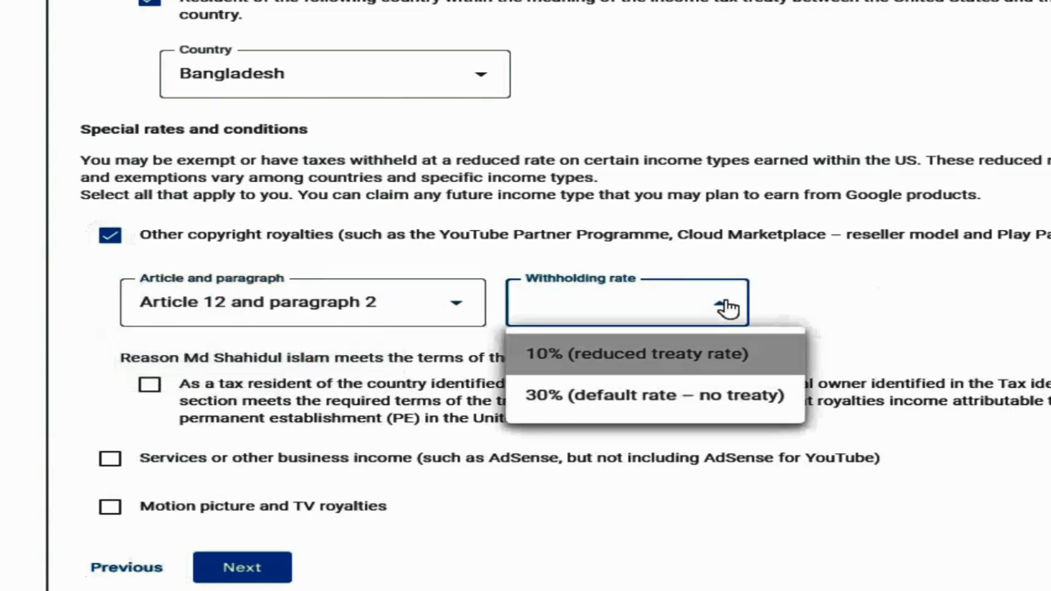
click(657, 356)
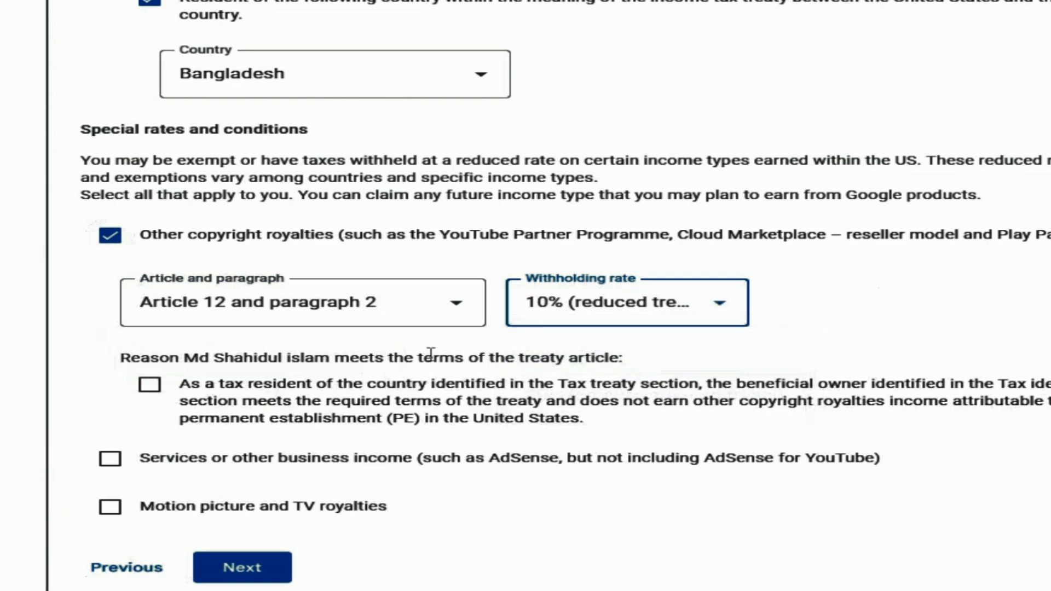
scroll(149, 216, down, 3)
click(150, 215)
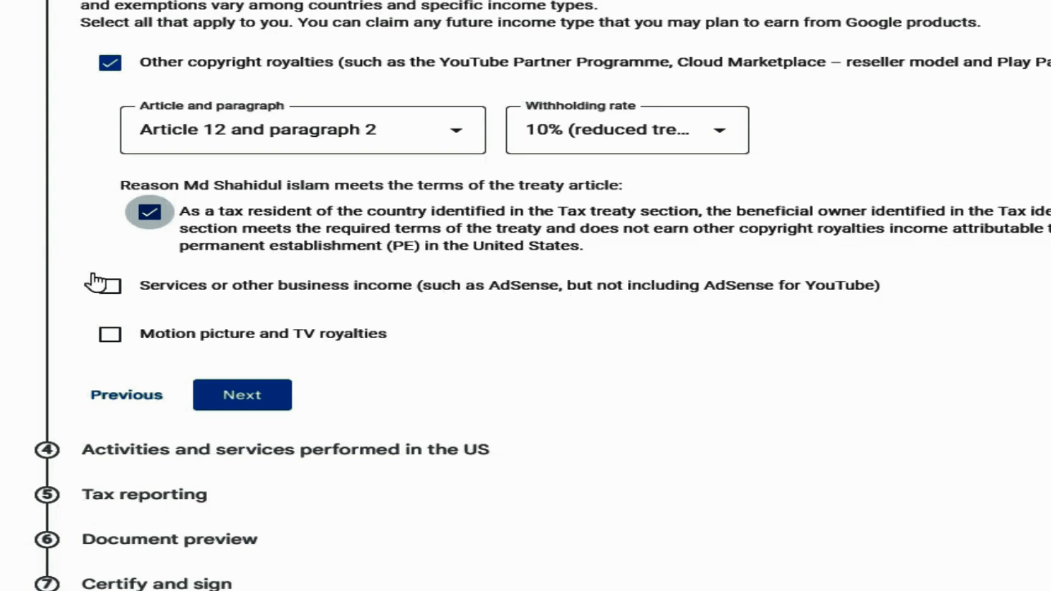
- Claim Services or other business income under Article 7 and paragraph 1 at the 0% reduced treaty rate, and confirm the treaty terms are met
click(111, 286)
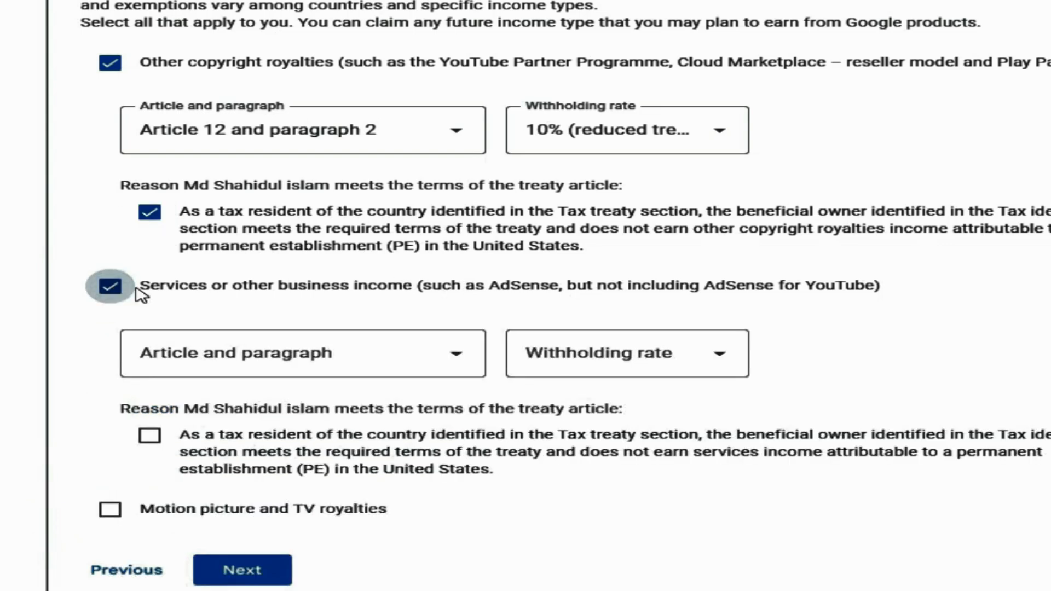
click(445, 356)
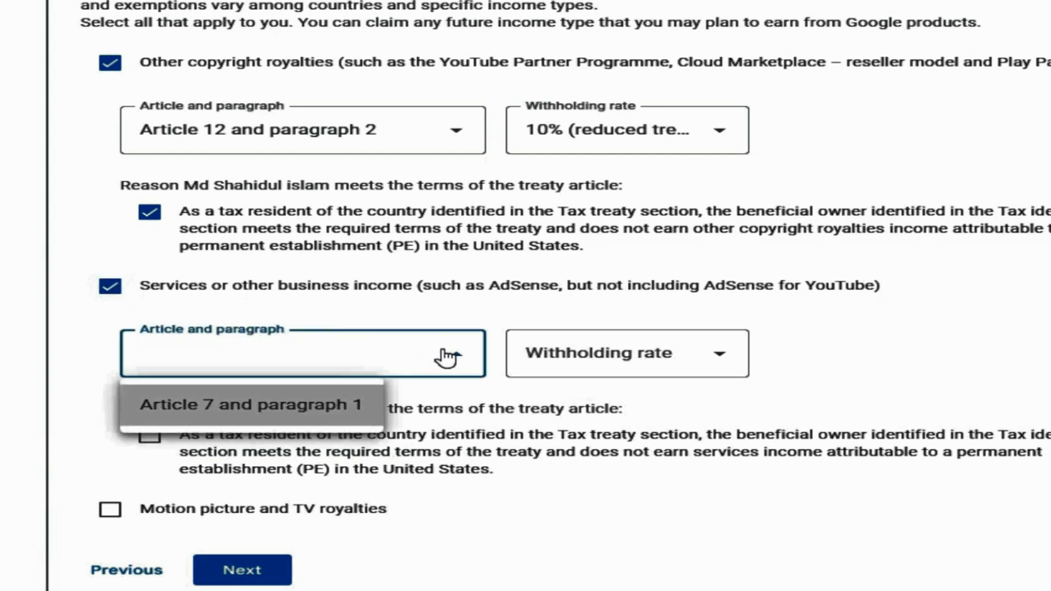
click(363, 410)
click(718, 356)
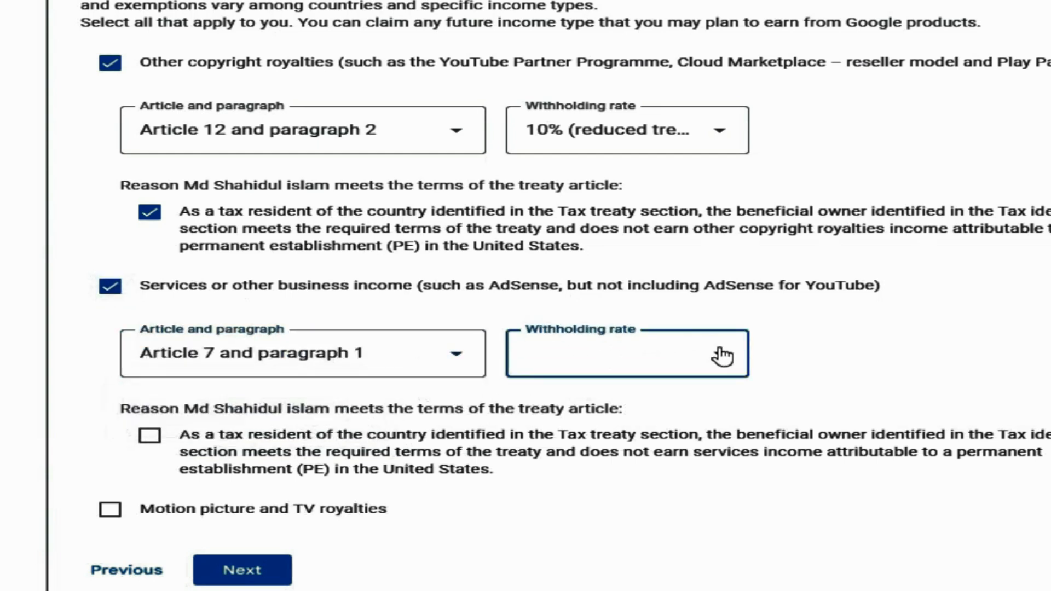
click(640, 405)
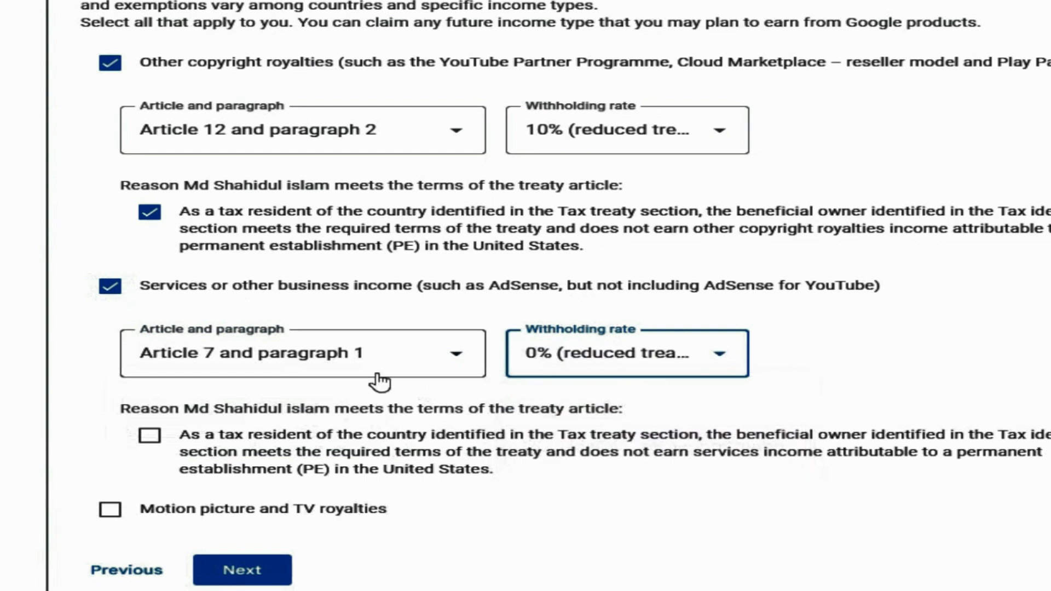
scroll(376, 274, down, 3)
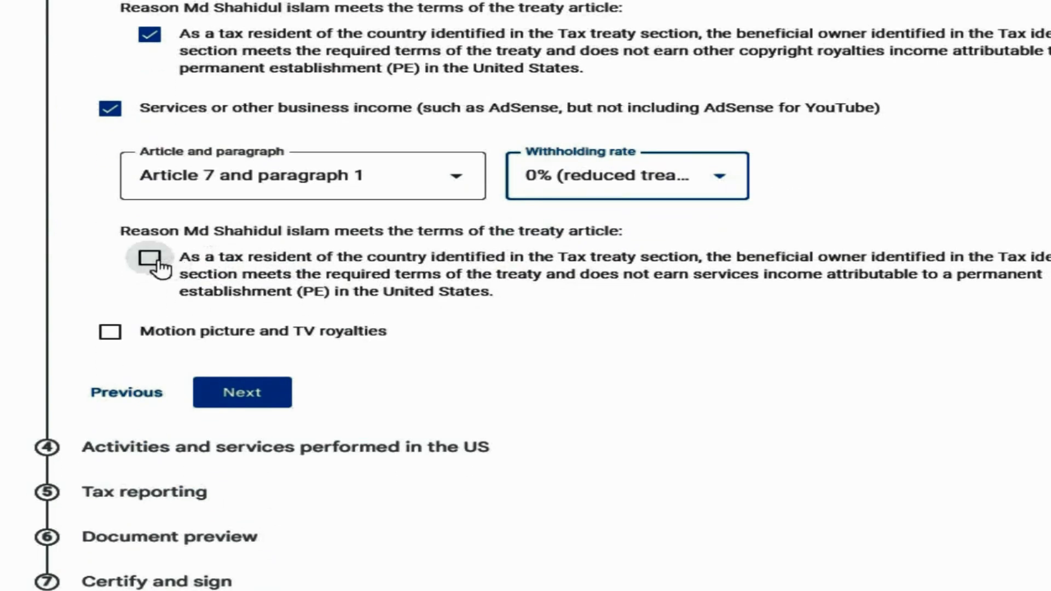
click(148, 262)
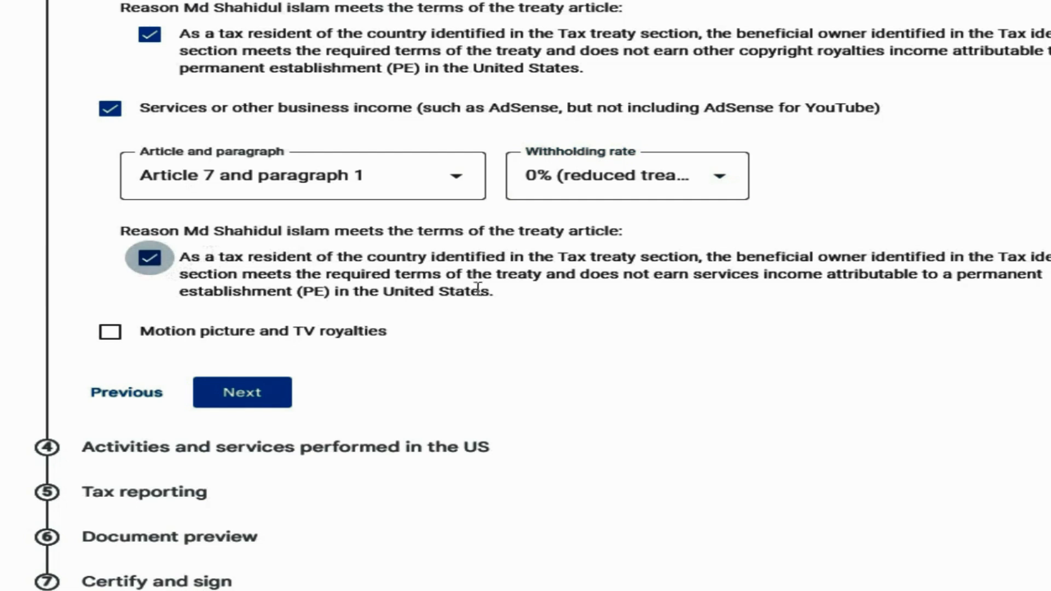
- Claim Motion picture and TV royalties under Article 12 and paragraph 2 at the 10% reduced treaty rate, confirm the terms are met and continue
click(112, 335)
scroll(438, 364, down, 1)
scroll(471, 365, down, 3)
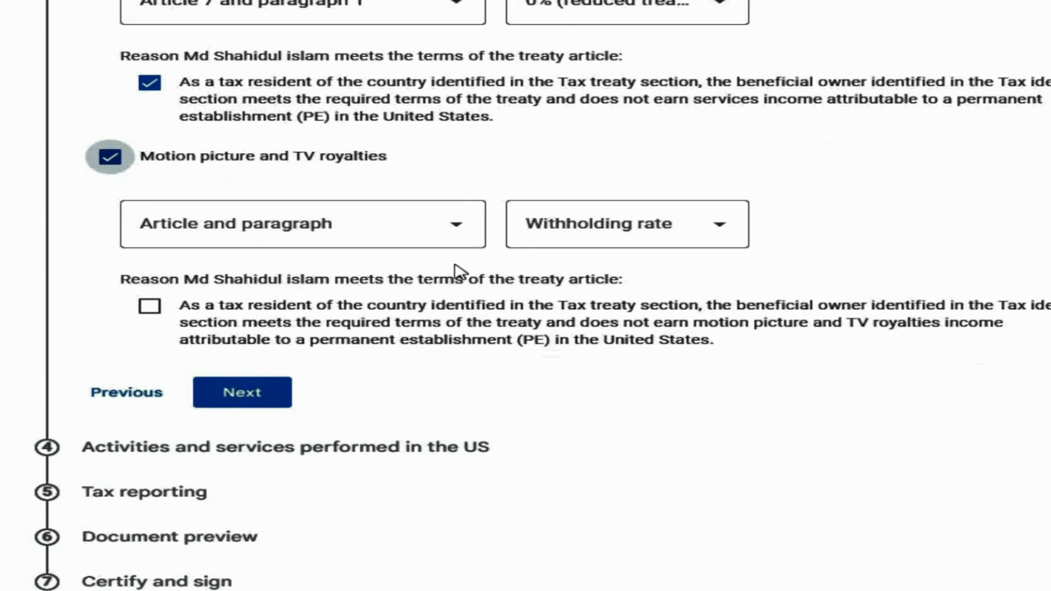
click(457, 225)
click(293, 285)
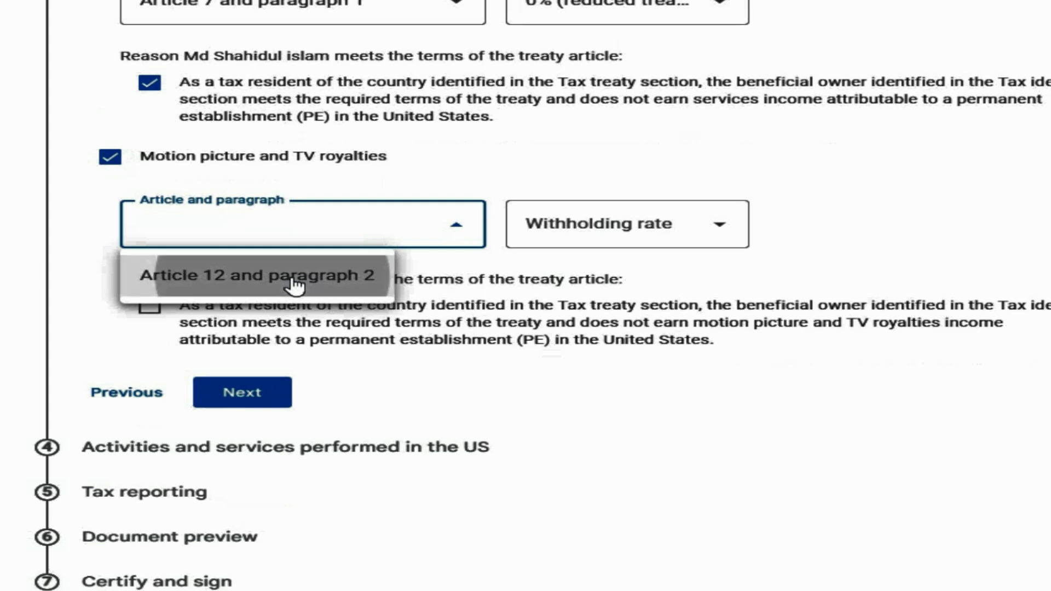
click(687, 235)
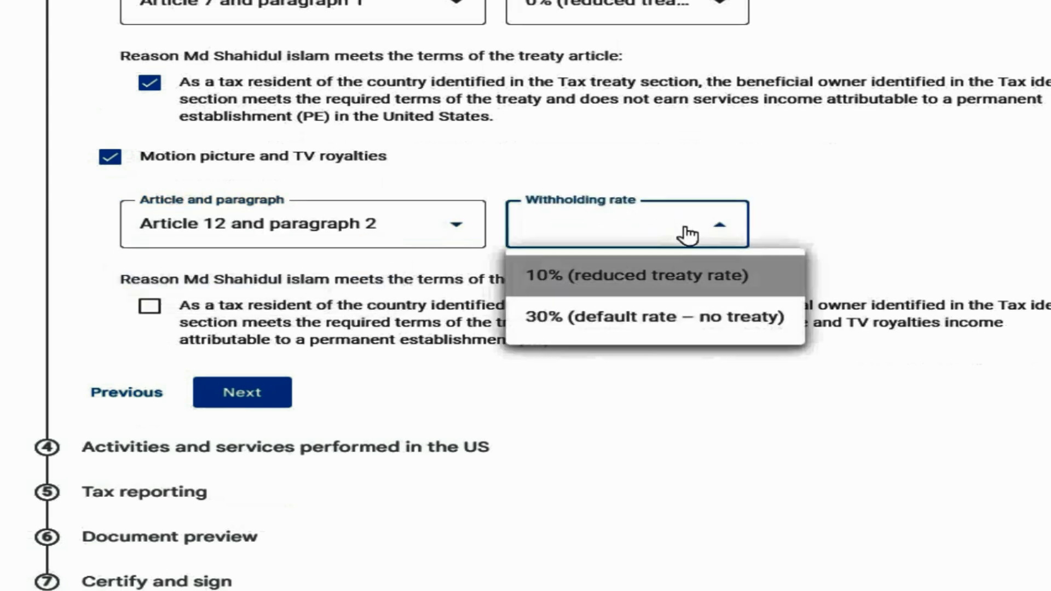
click(617, 281)
click(355, 299)
click(244, 399)
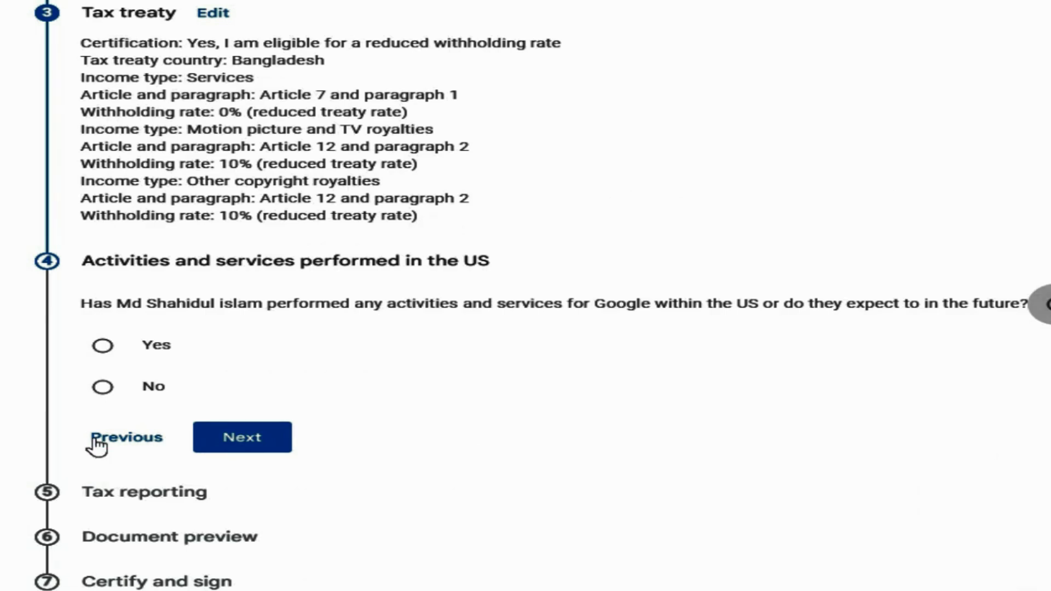
- Answer No to performing activities and services in the US, certify that services are performed solely outside the US, and continue
click(109, 389)
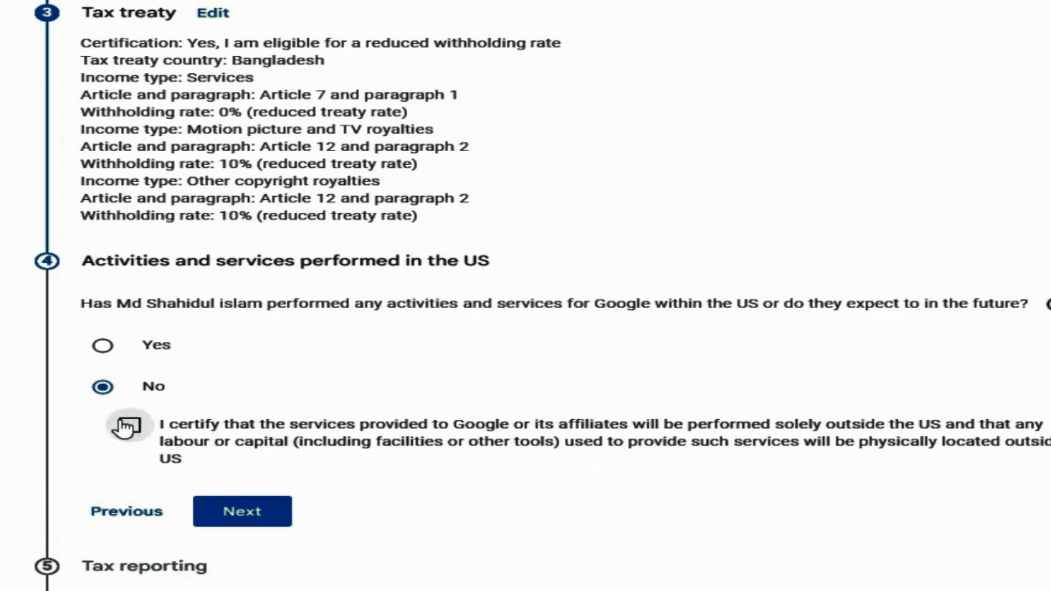
click(129, 428)
scroll(640, 446, down, 1)
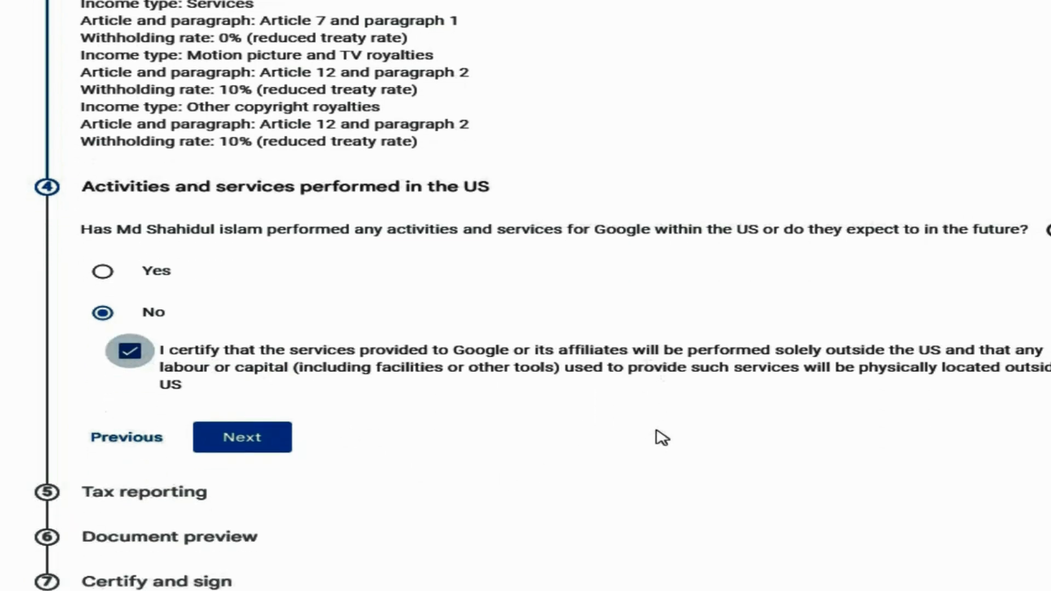
click(244, 448)
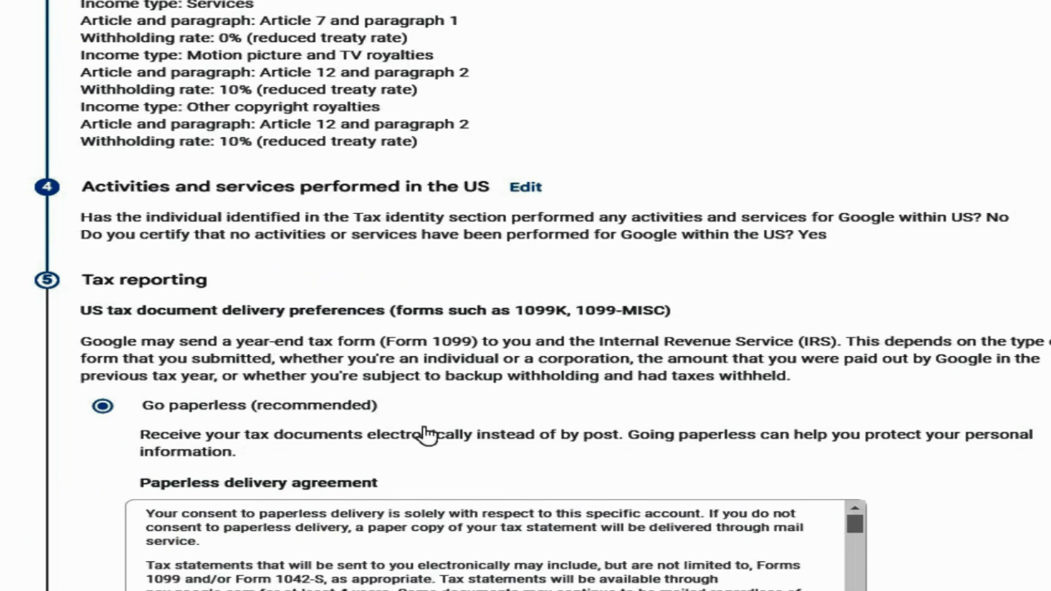
- Accept the paperless delivery agreement for tax documents and confirm the generated W-8BEN forms as reviewed, continuing to Certify and sign
scroll(521, 422, down, 5)
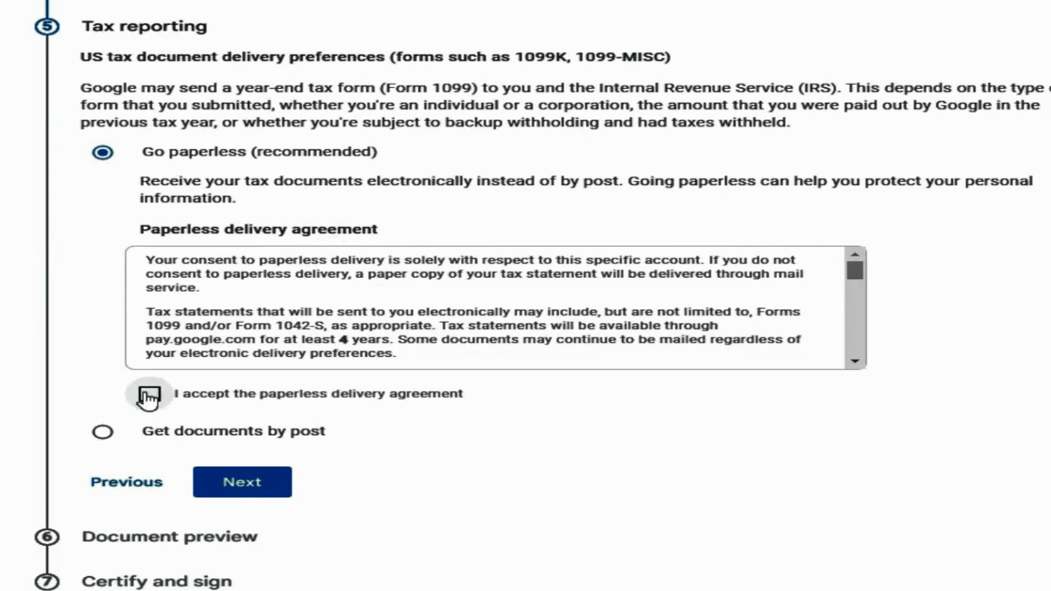
click(162, 395)
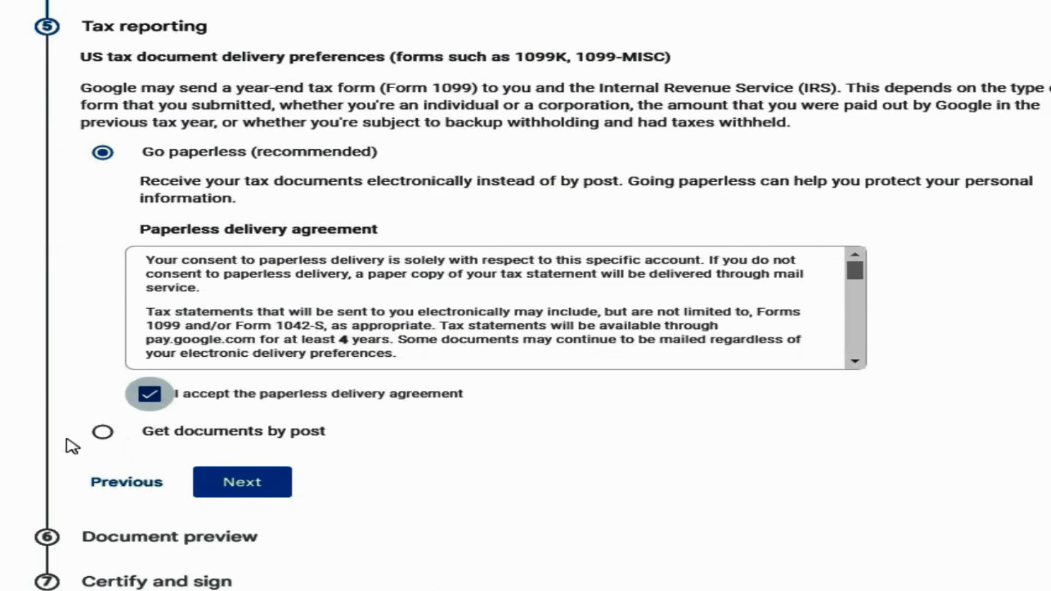
click(267, 493)
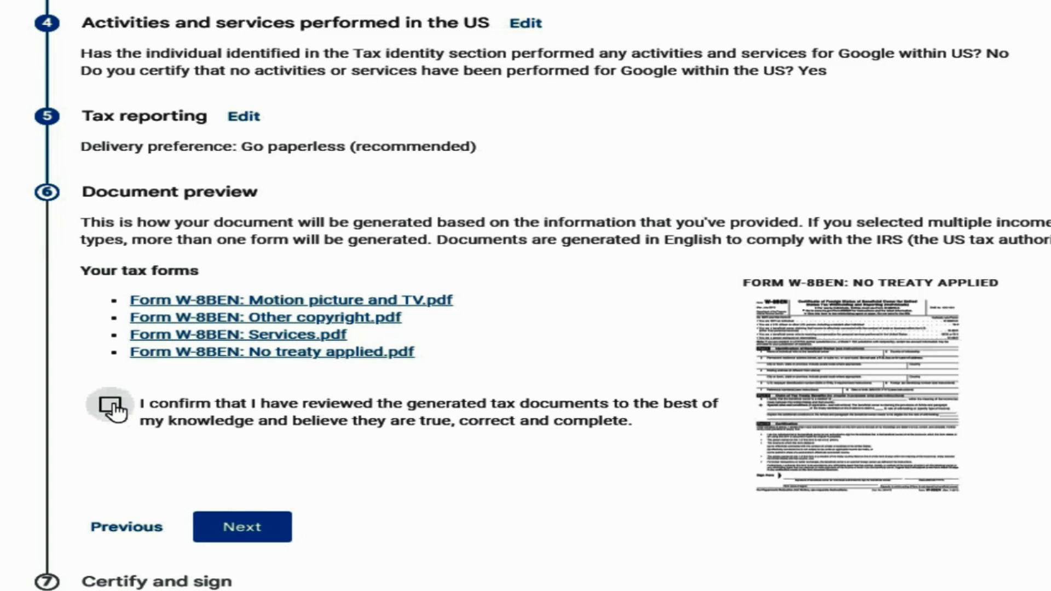
click(111, 406)
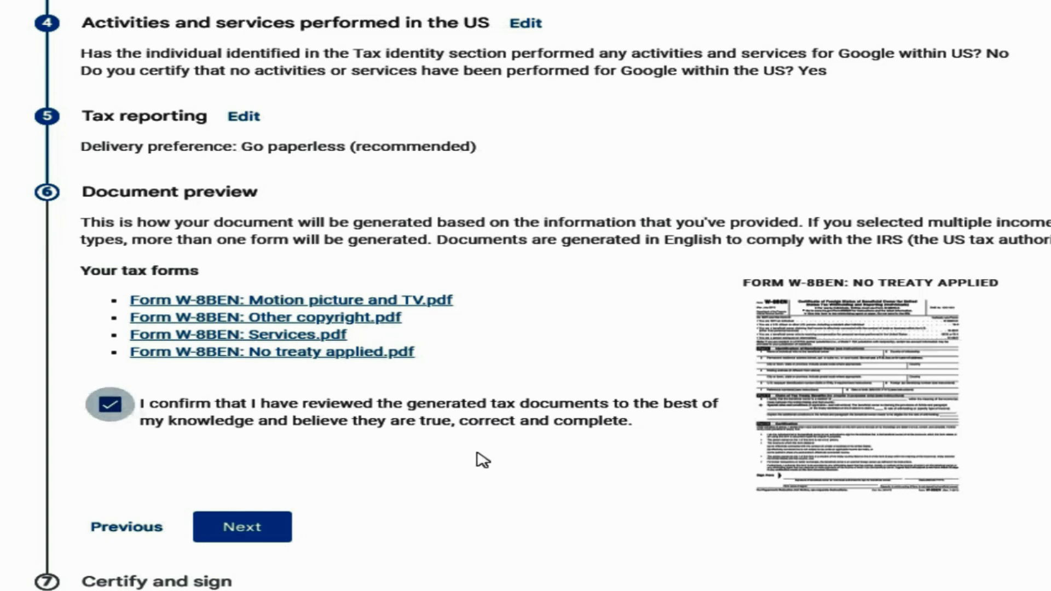
click(235, 532)
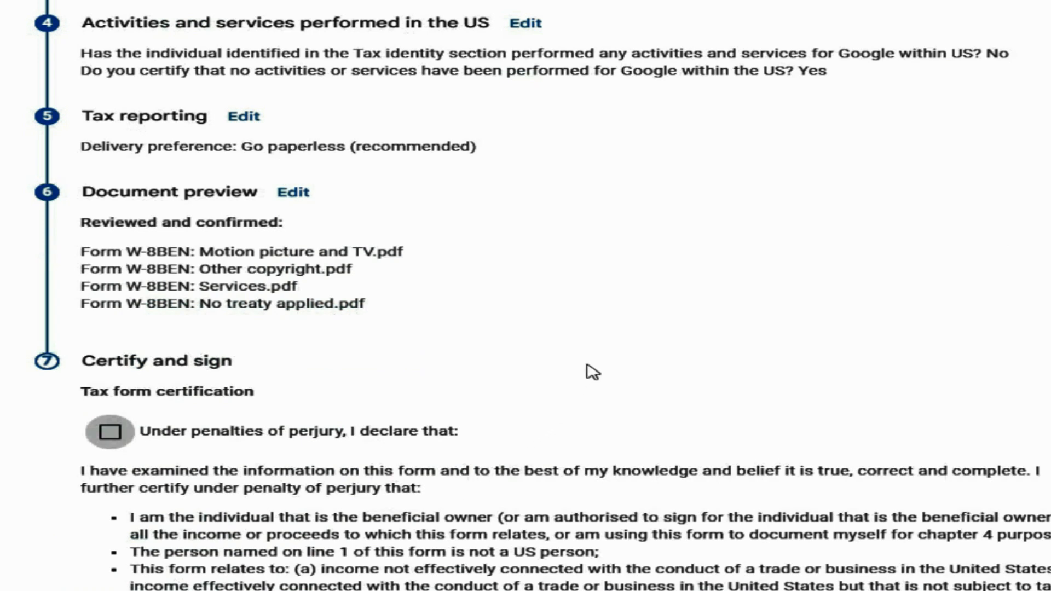
- Make the tax form declaration under penalties of perjury and certify the unchanged status affidavit from 1 January 2020
scroll(602, 364, down, 5)
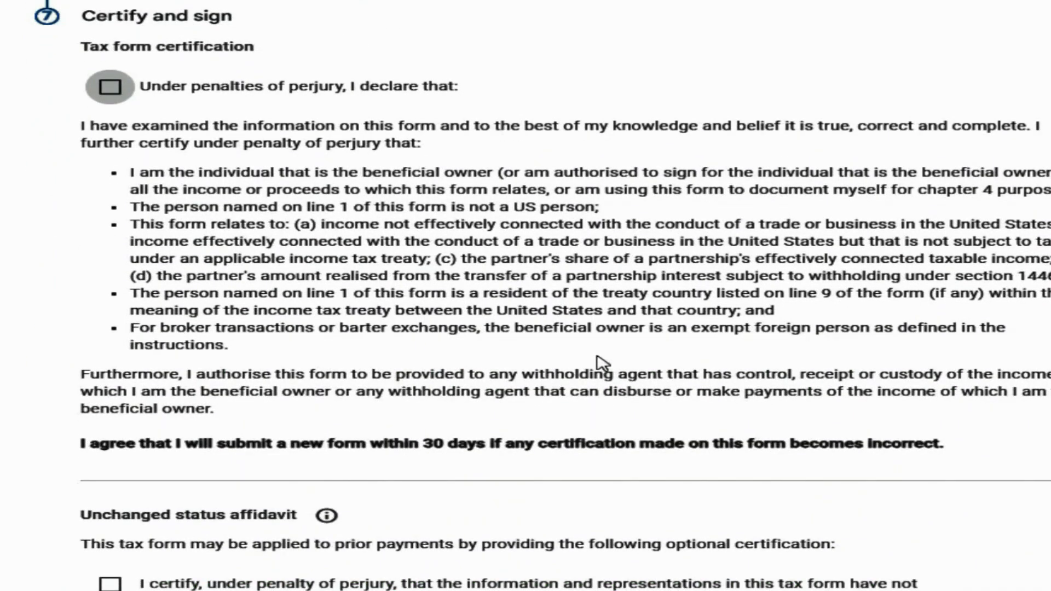
click(110, 89)
scroll(477, 336, down, 8)
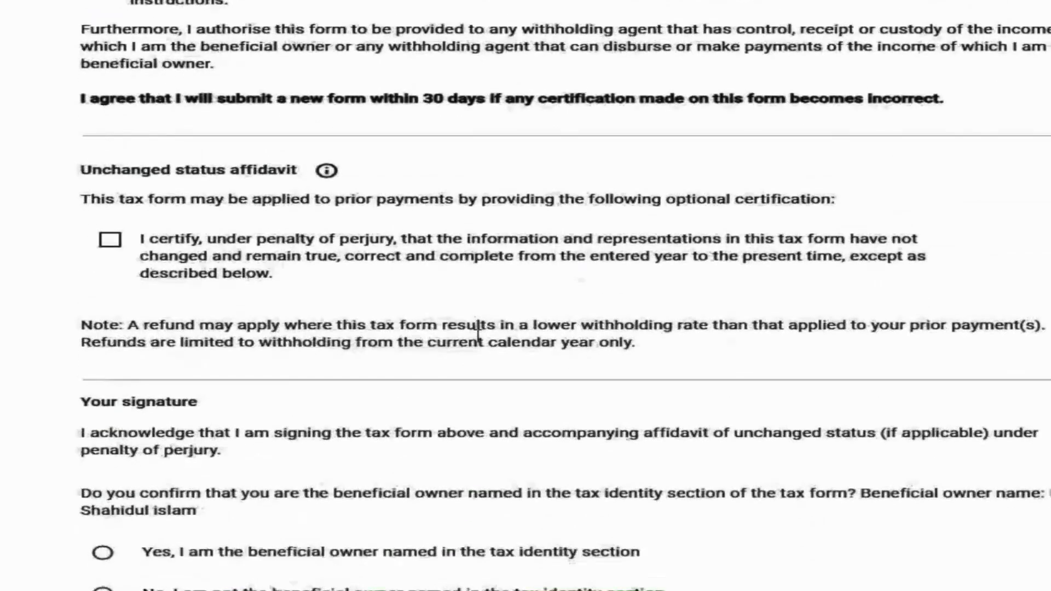
scroll(287, 265, up, 1)
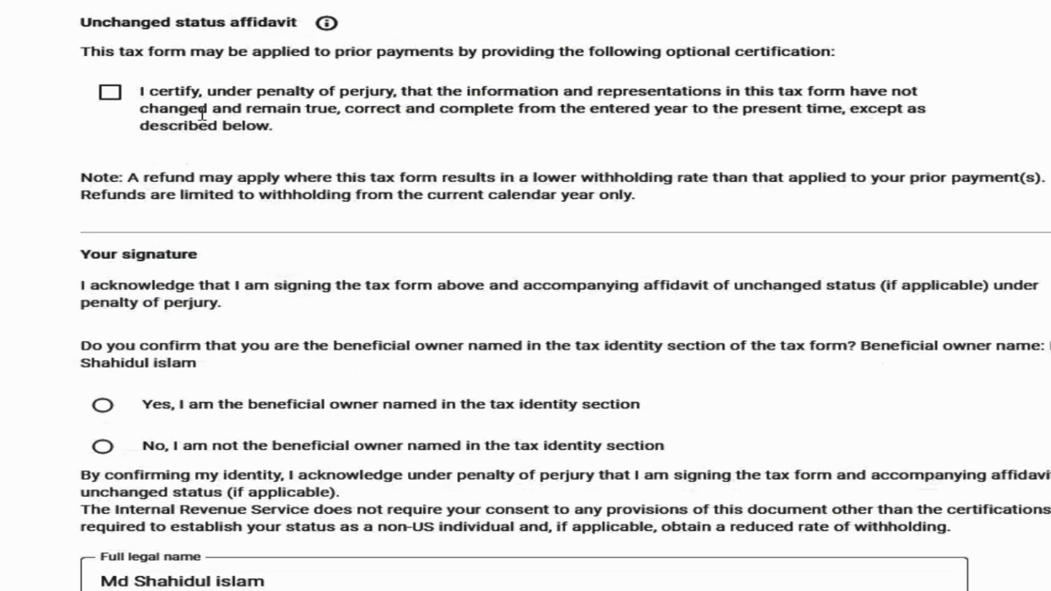
click(110, 92)
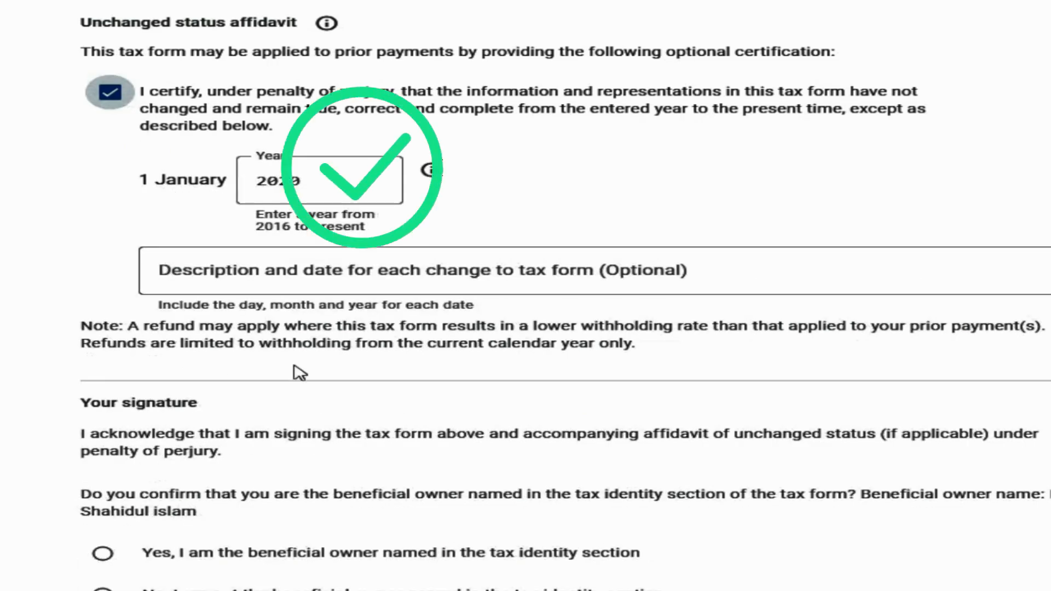
- Confirm being the beneficial owner named in the tax identity section, submit the tax form and check its submission status
scroll(299, 372, down, 3)
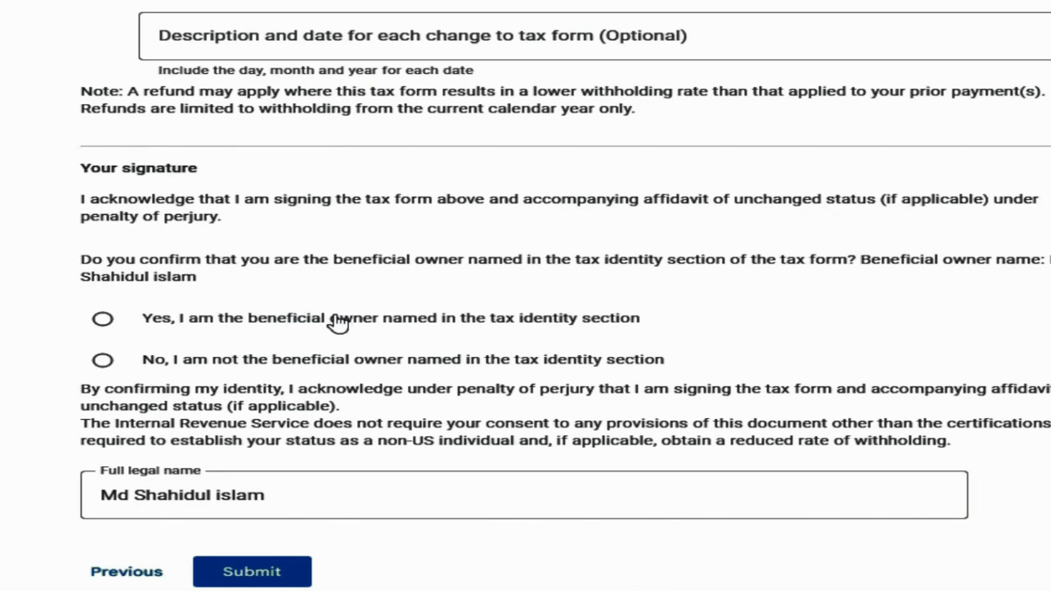
click(102, 323)
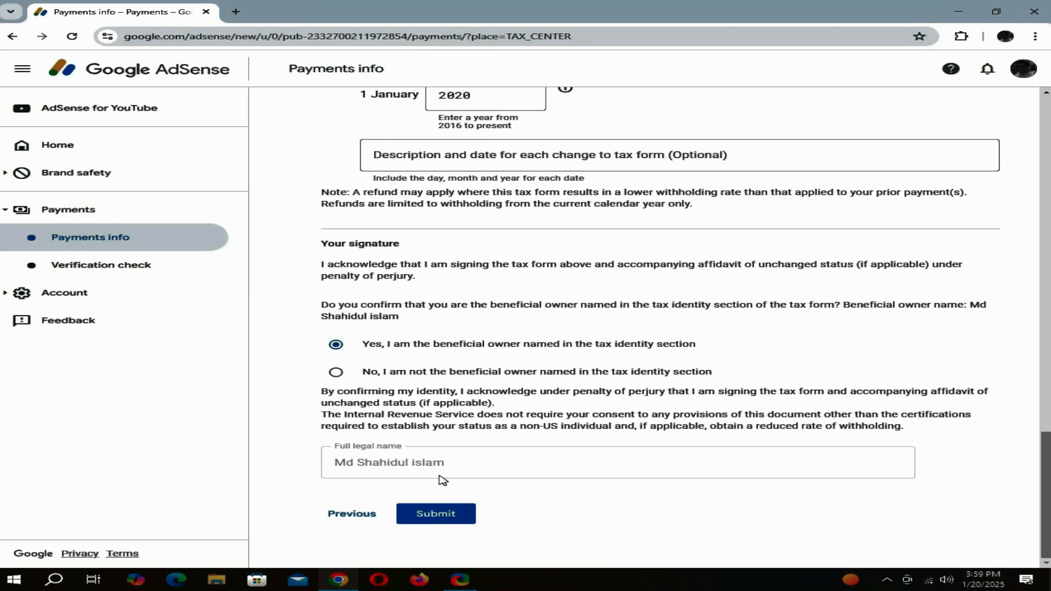
click(460, 512)
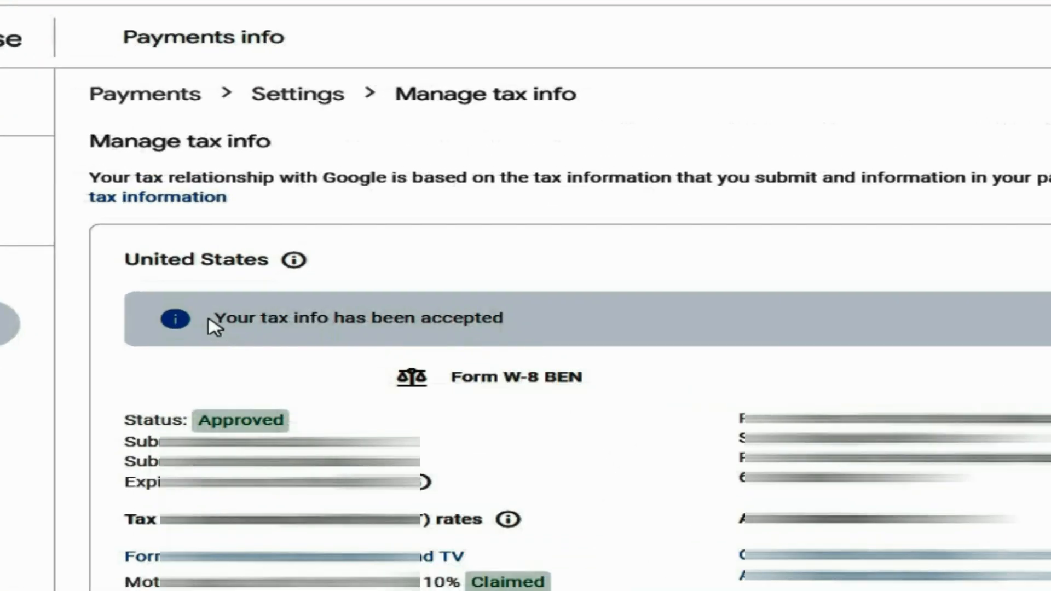
drag(209, 320, 530, 324)
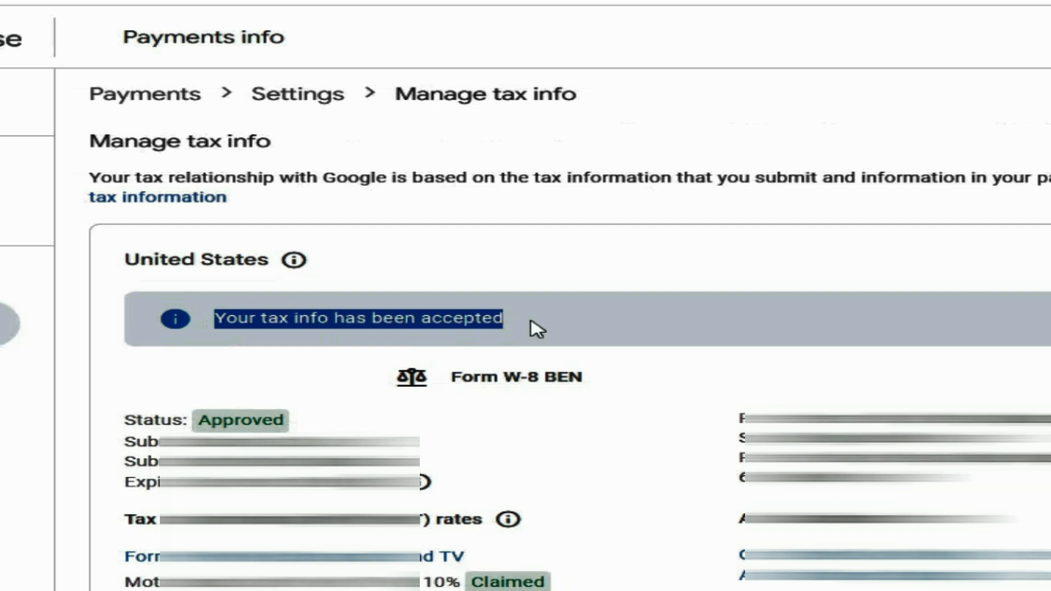